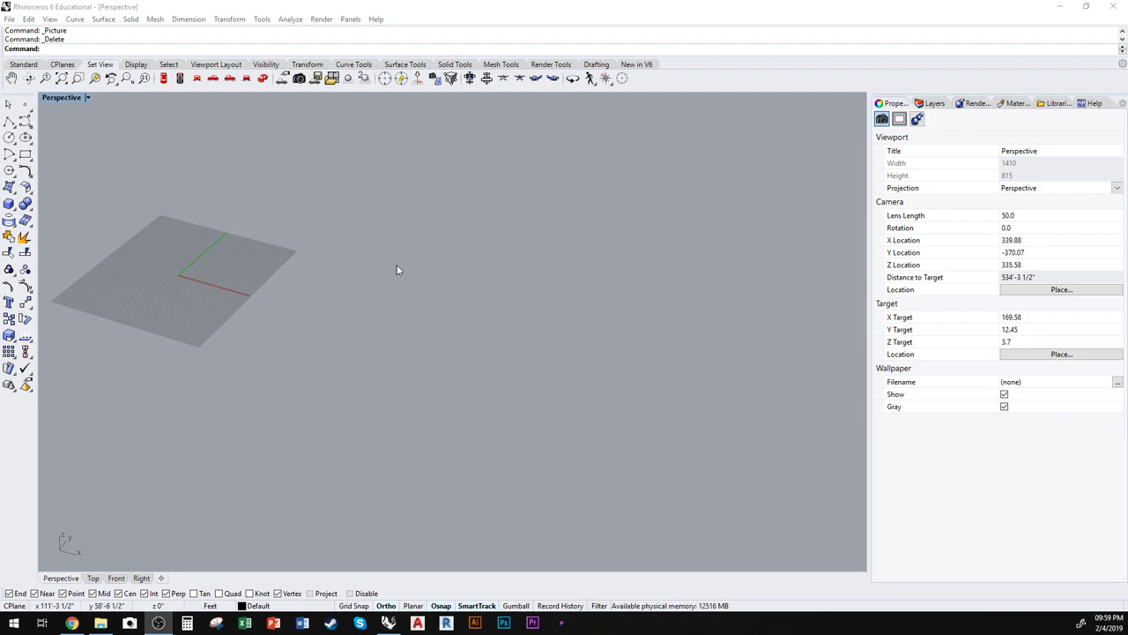
Step: Run the Picture command and choose the Collage image from the Project 1 - Collage folder
shift+right_drag(279, 291, 482, 353)
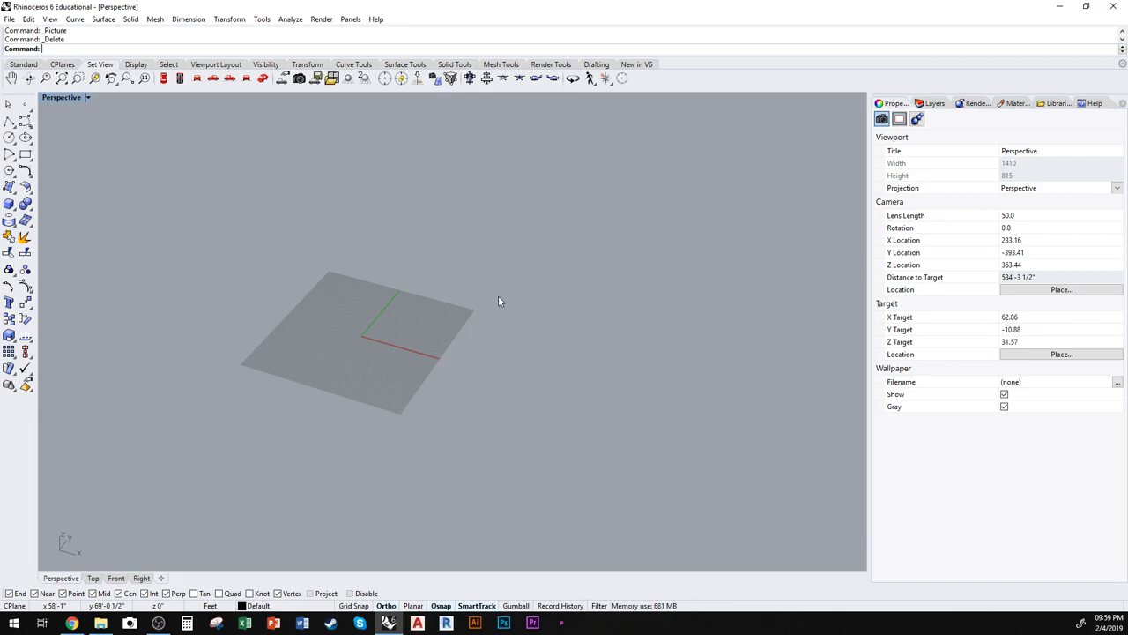
text(cit)
key(BackSpace)
key(BackSpace)
key(BackSpace)
text(ict)
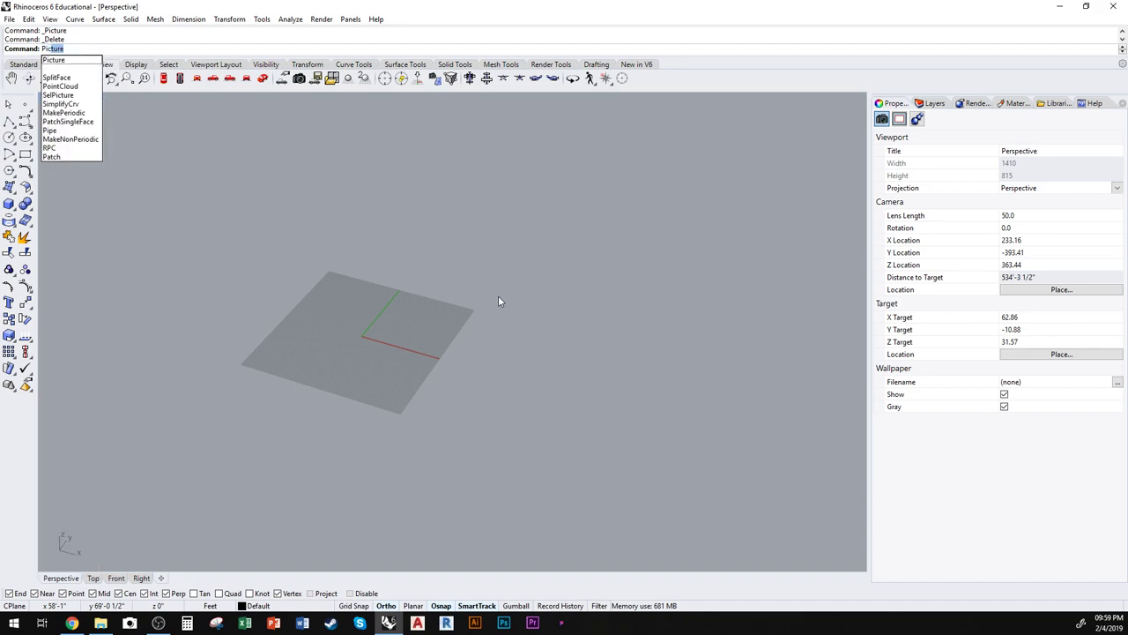
text(ureFRAME)
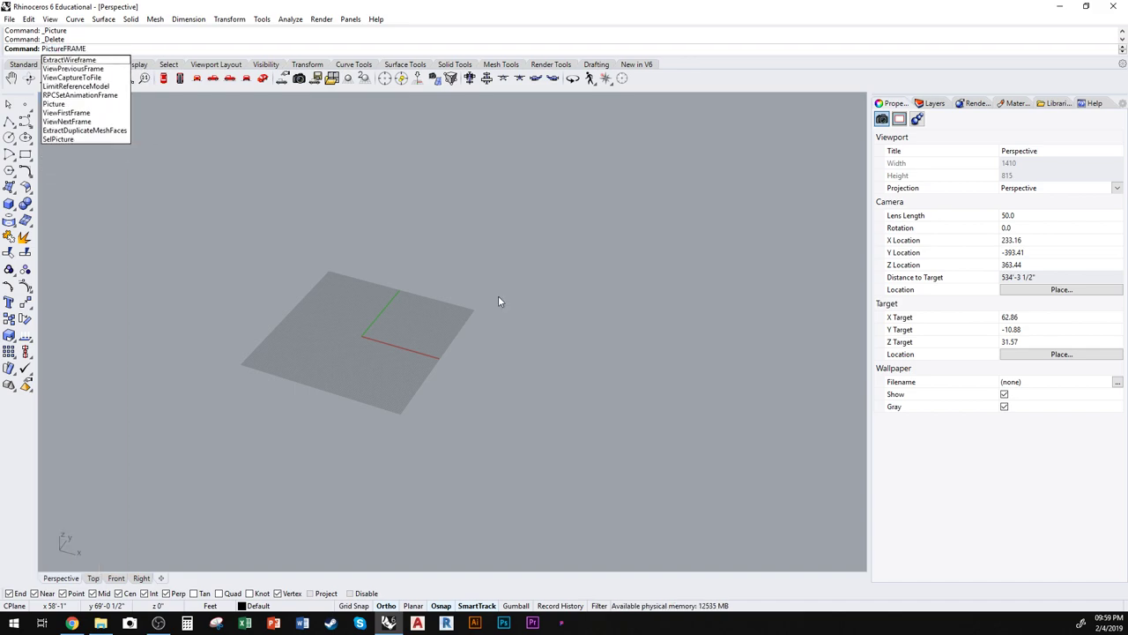
key(Return)
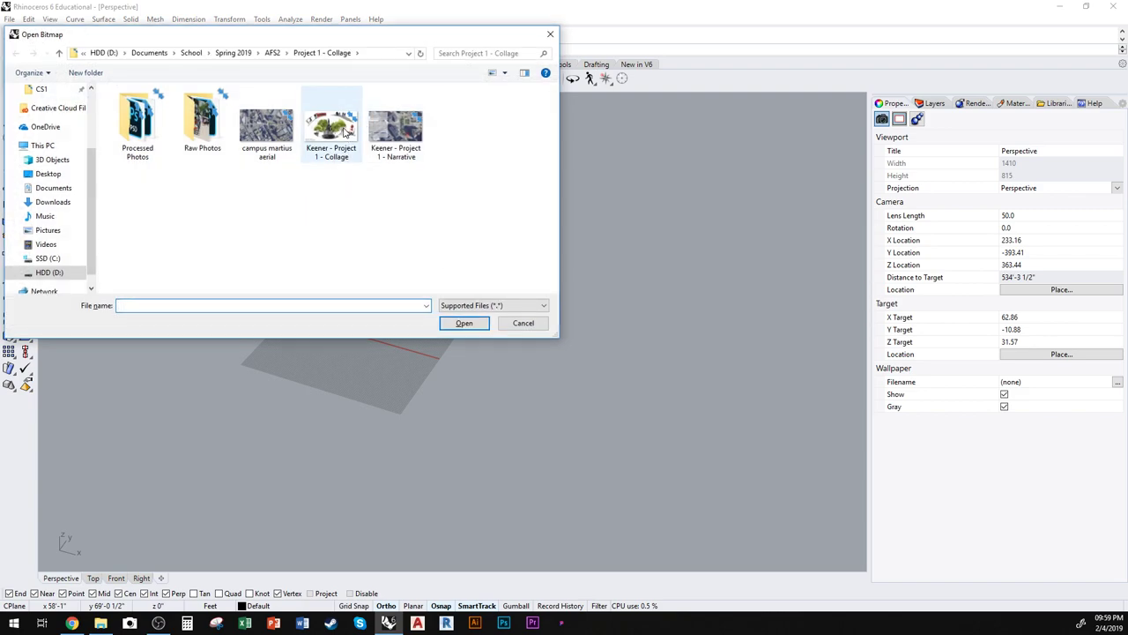
scroll(35, 177, up, 3)
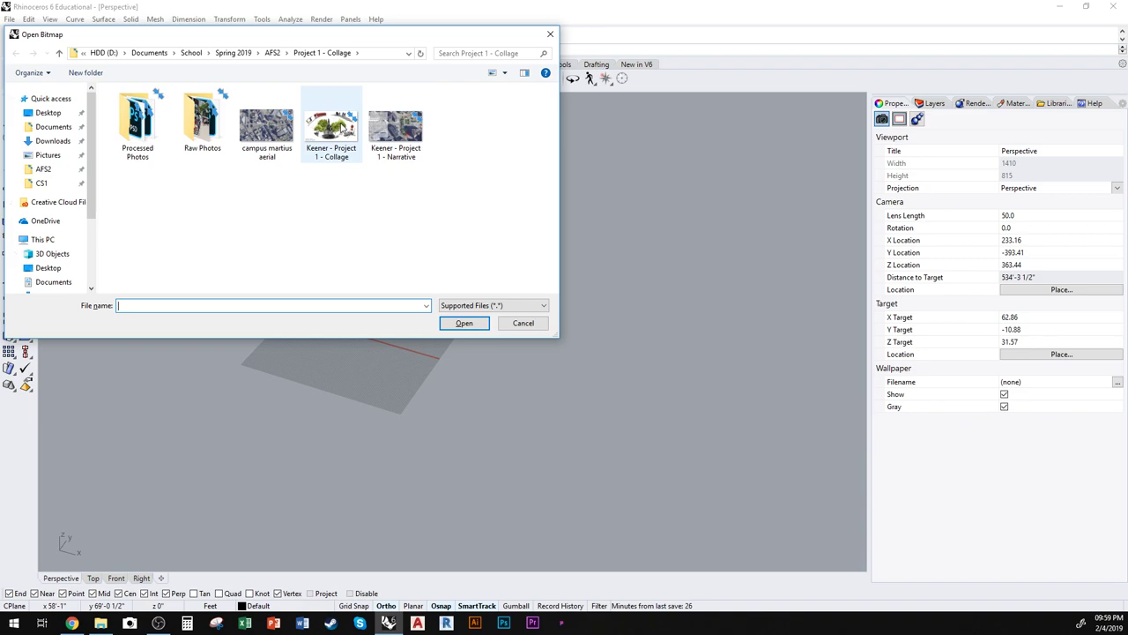
click(354, 123)
click(463, 323)
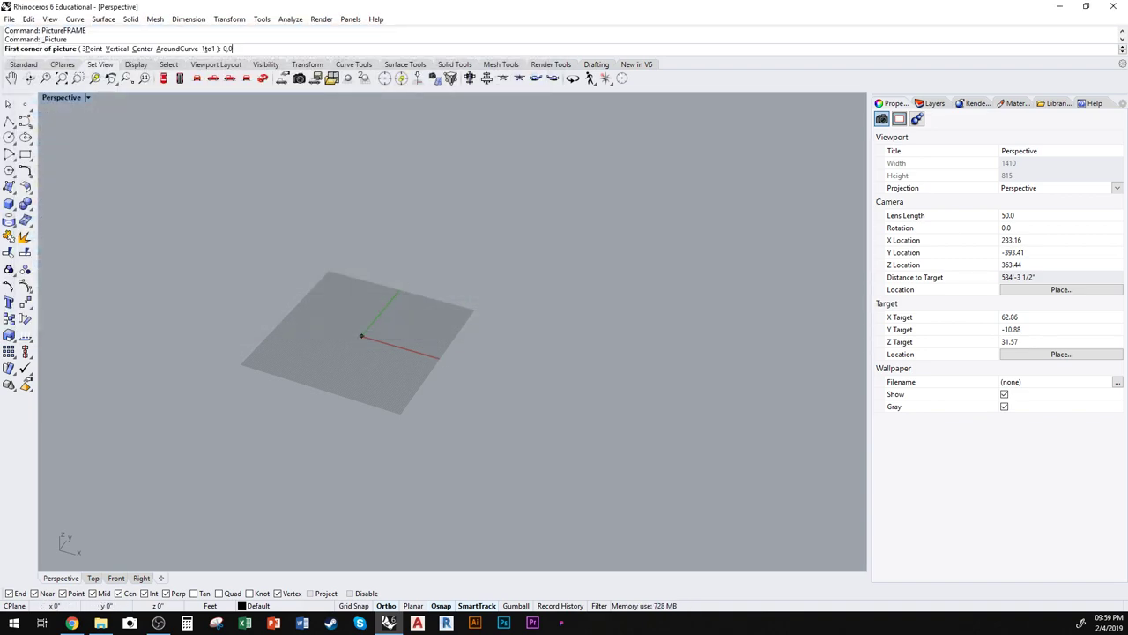
Step: Place the picture flat on the construction plane with its first corner at 0,0 and its opposite corner picked freehand
text(0,0)
key(Return)
scroll(650, 214, down, 2)
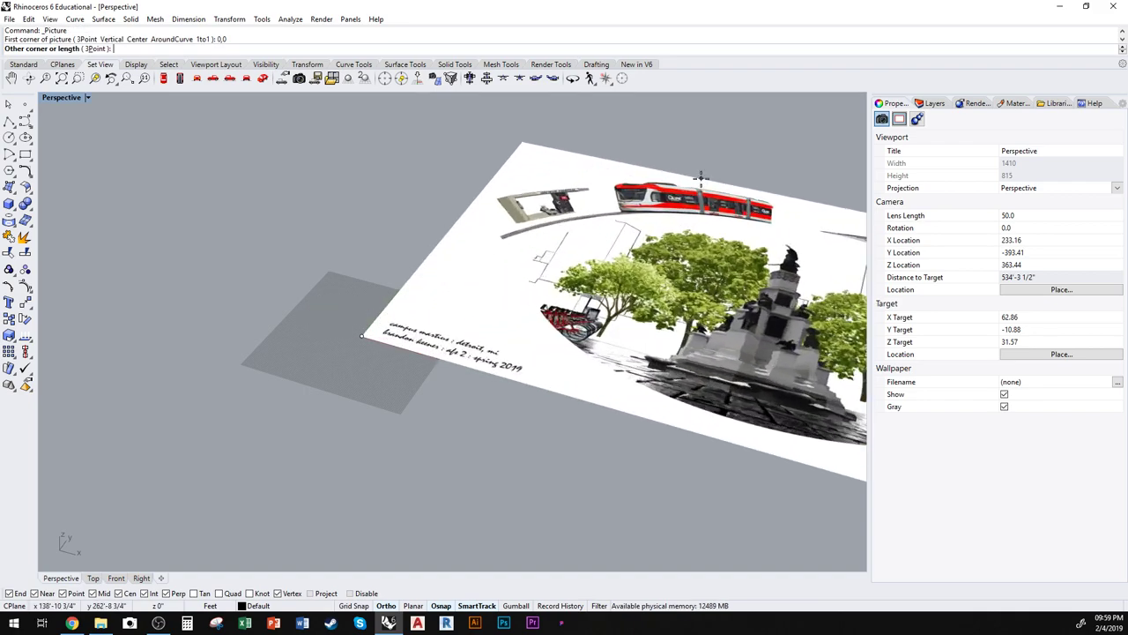
shift+right_drag(693, 209, 364, 263)
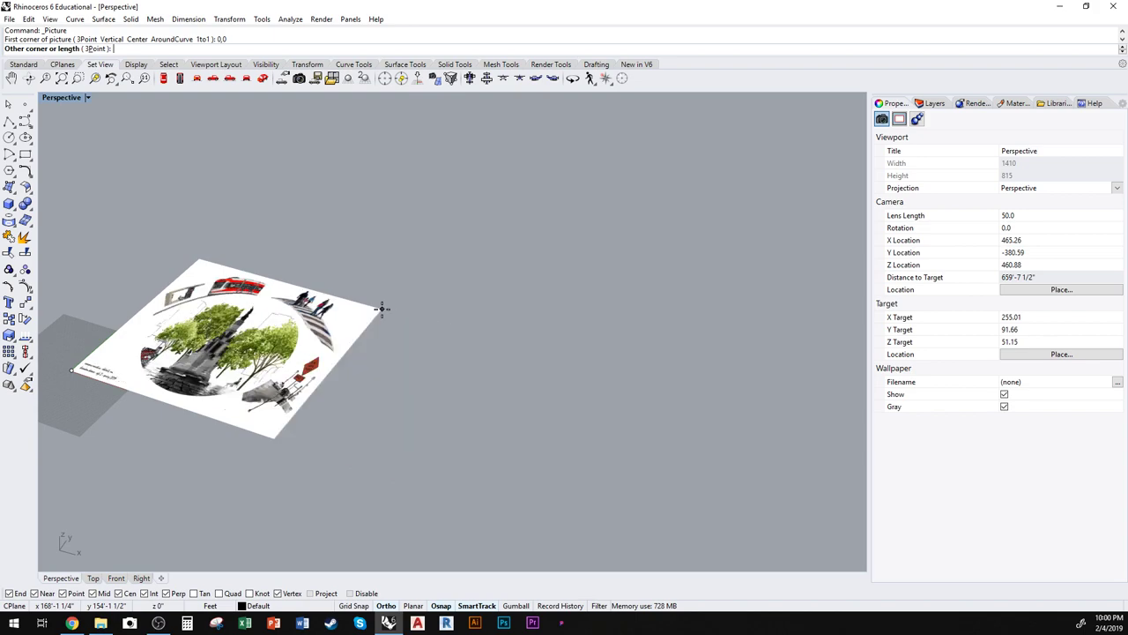
shift+right_drag(384, 309, 532, 224)
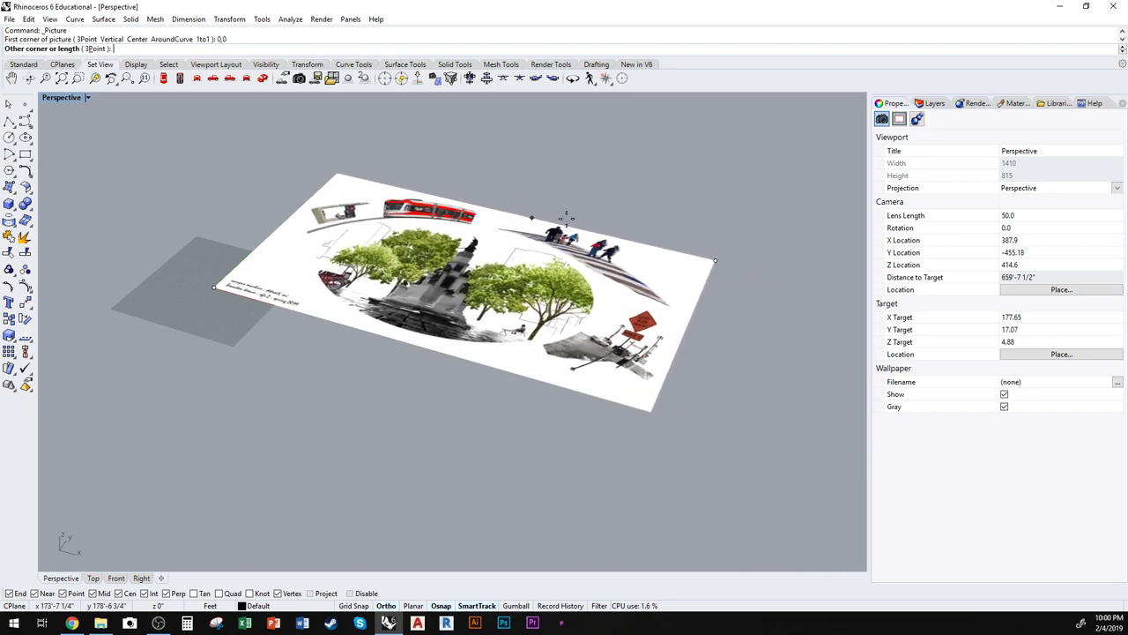
click(785, 282)
right_drag(786, 282, 707, 308)
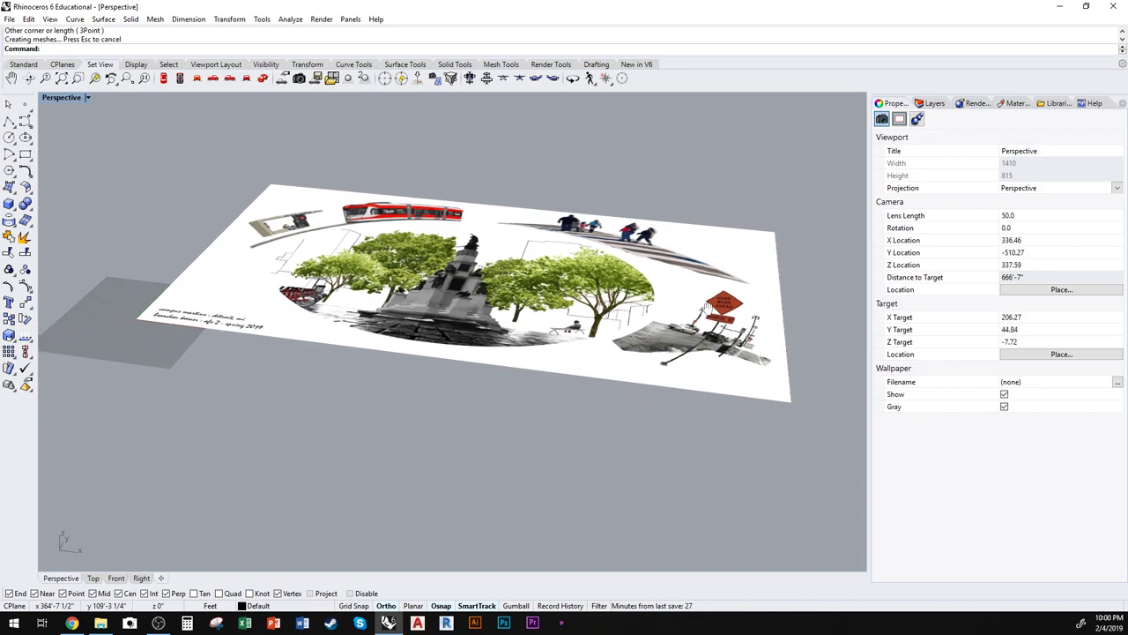
right_drag(539, 182, 574, 252)
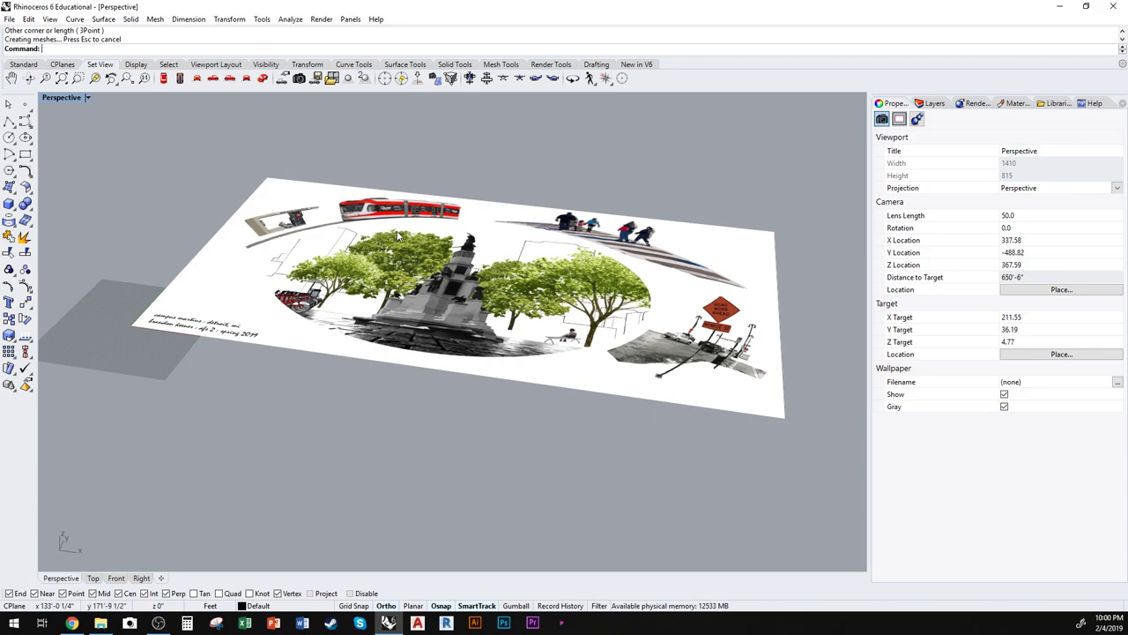
Step: Run ApplyDisplacement on the placed collage picture to open its displacement settings
text(Ap)
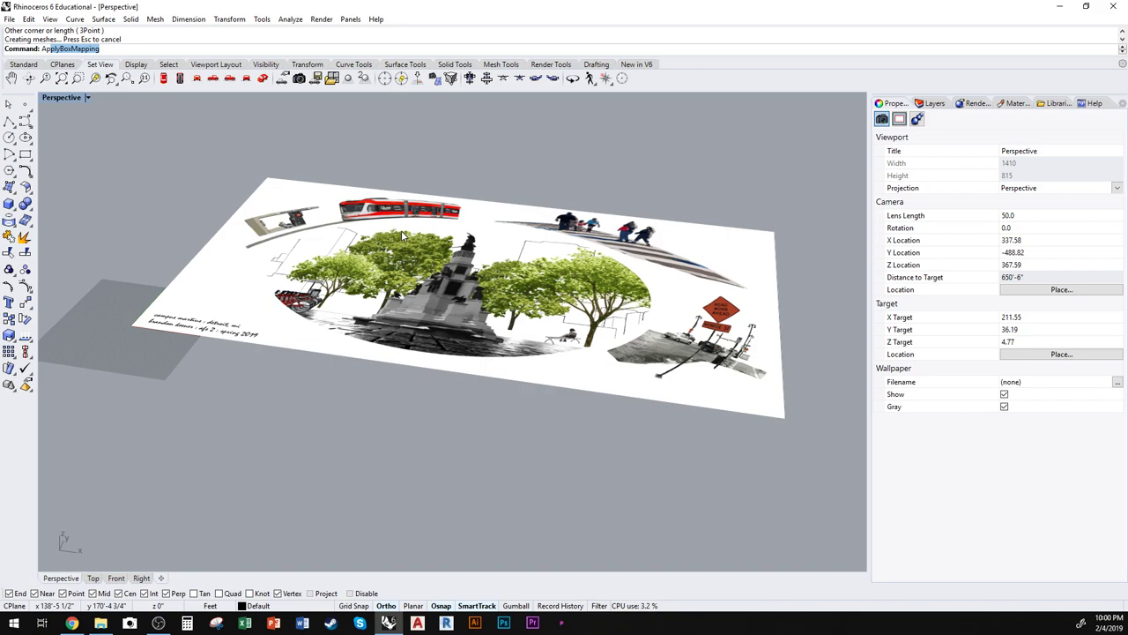
text(plyDISPDISP)
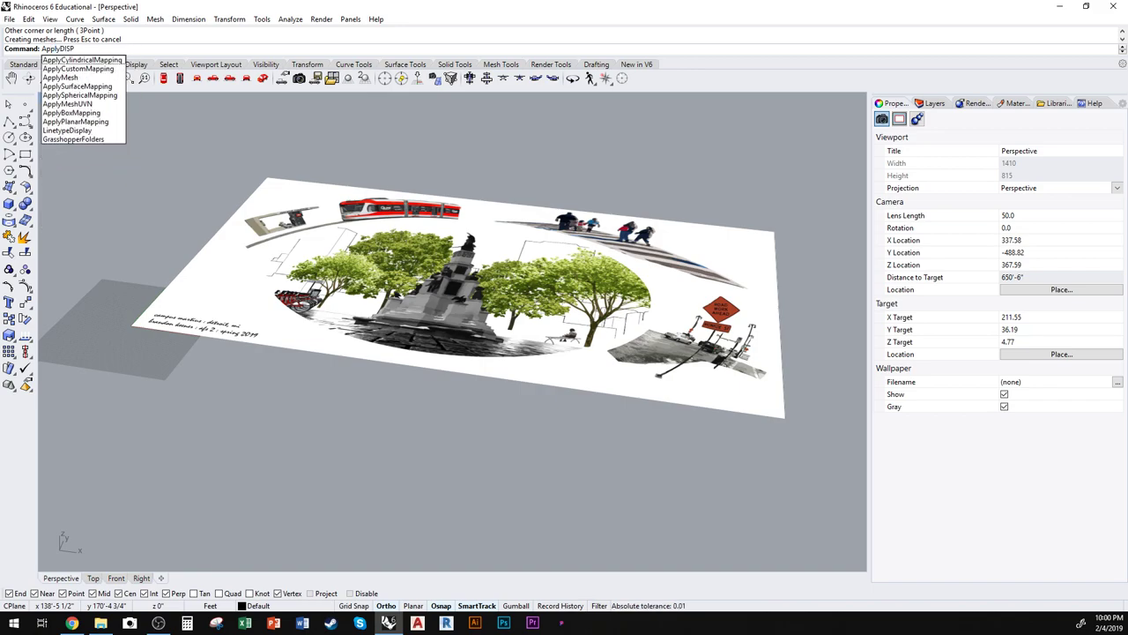
text(LACEMENT)
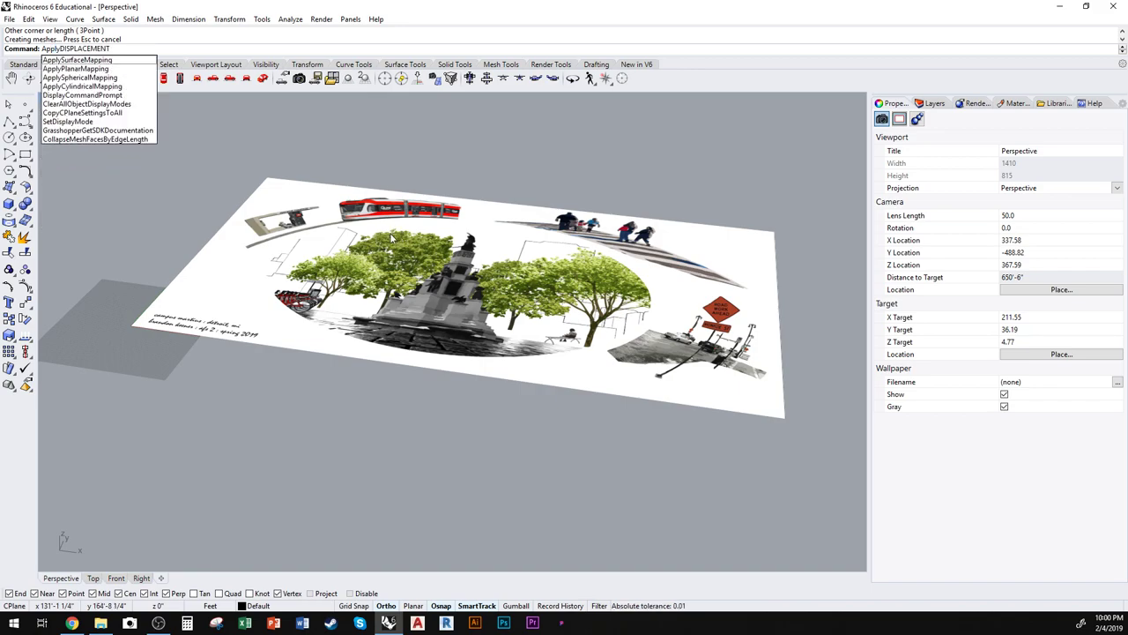
key(Return)
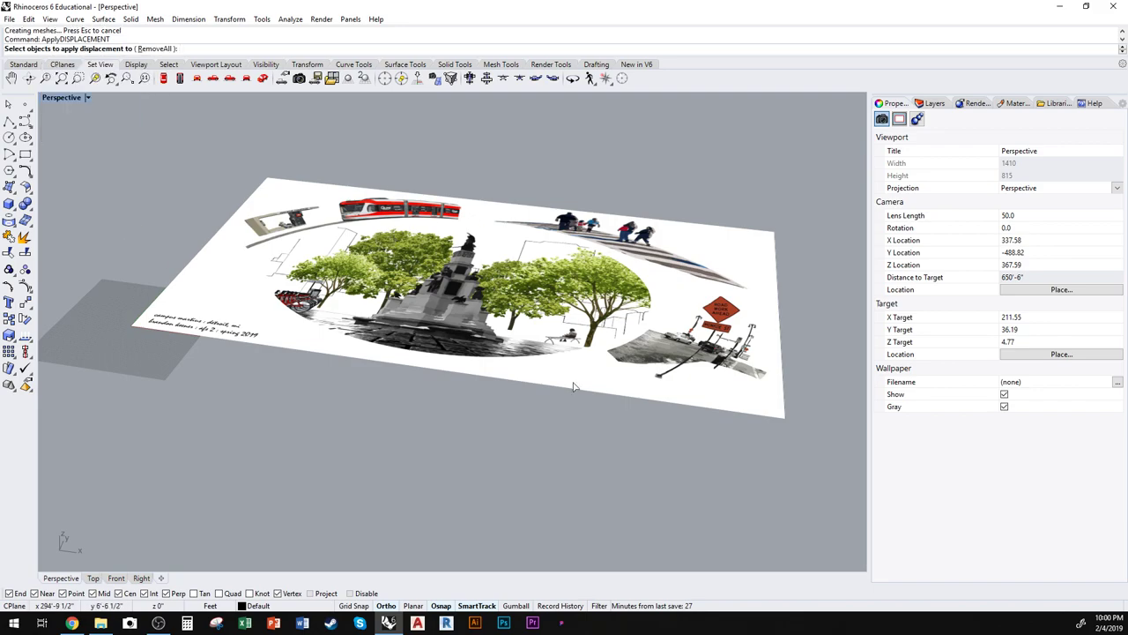
click(573, 386)
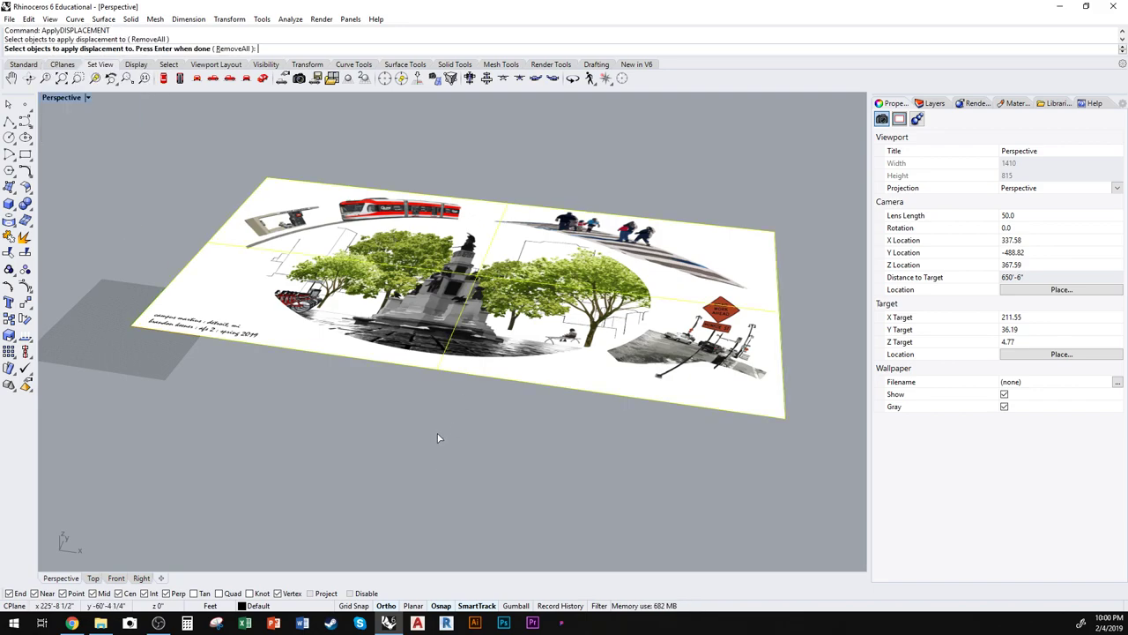
key(Return)
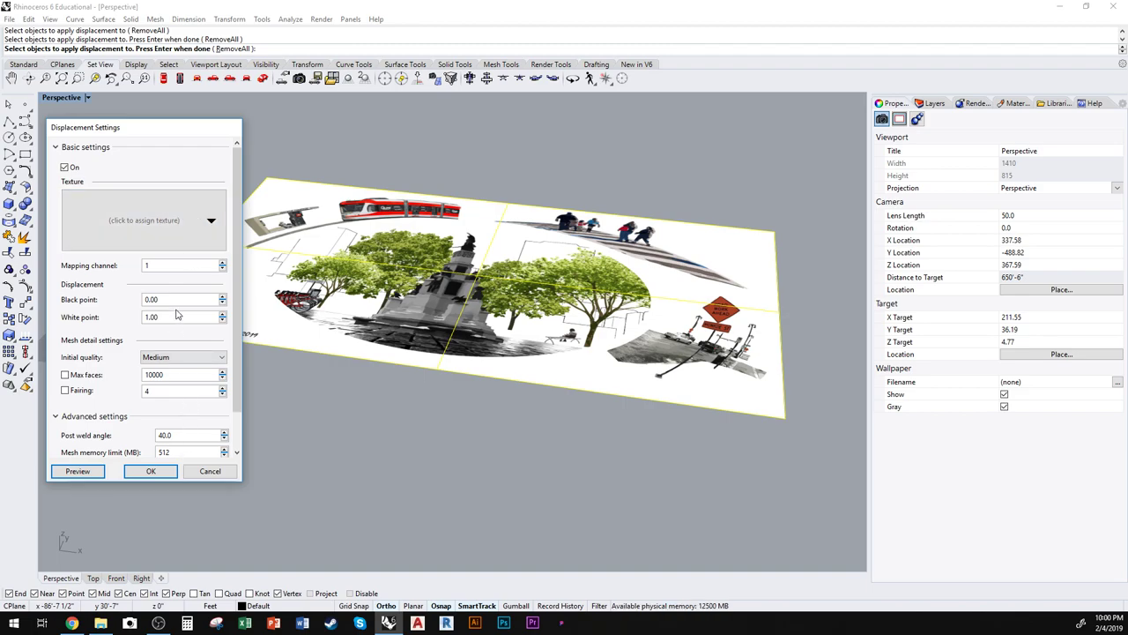
Step: Assign a new Bitmap Texture to the displacement, using the same Collage image file
scroll(185, 309, down, 1)
scroll(192, 318, up, 1)
click(209, 218)
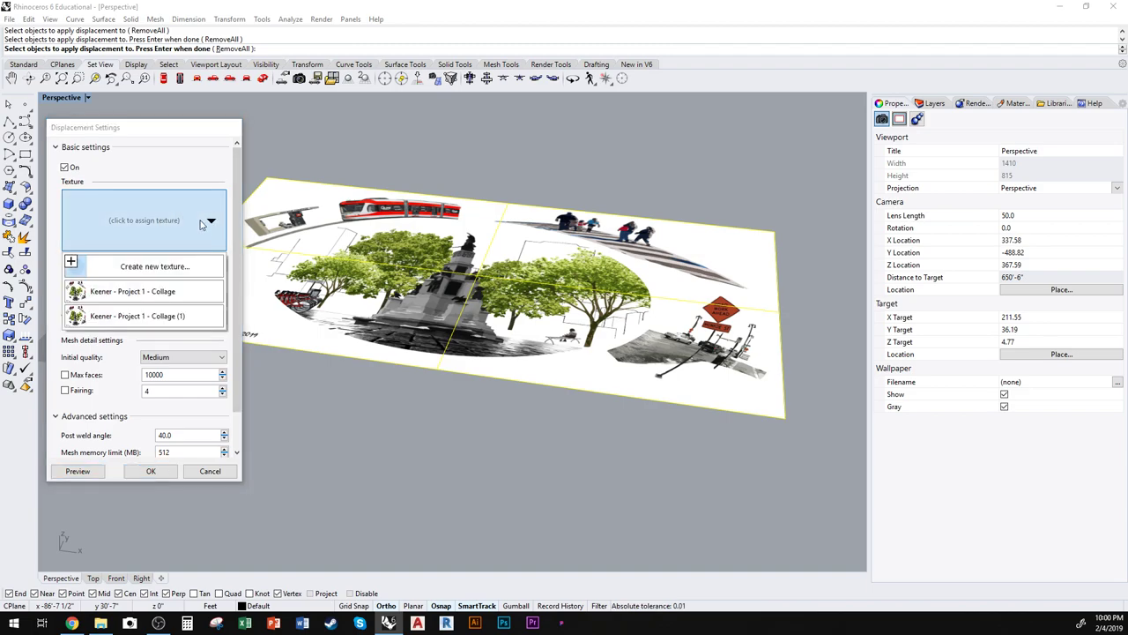
click(158, 269)
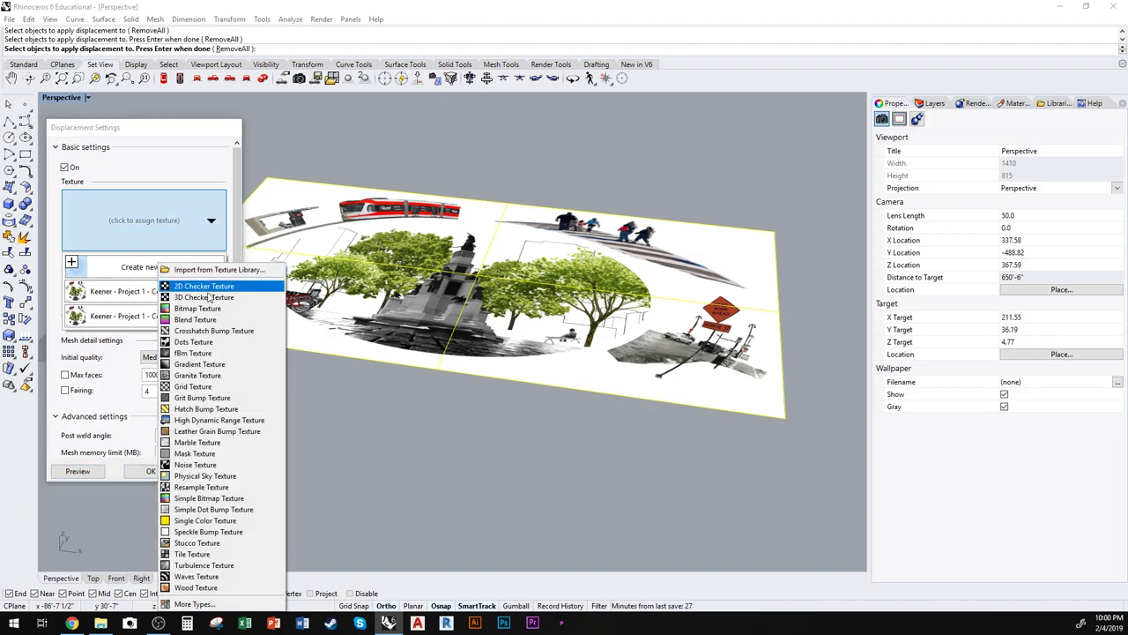
click(197, 309)
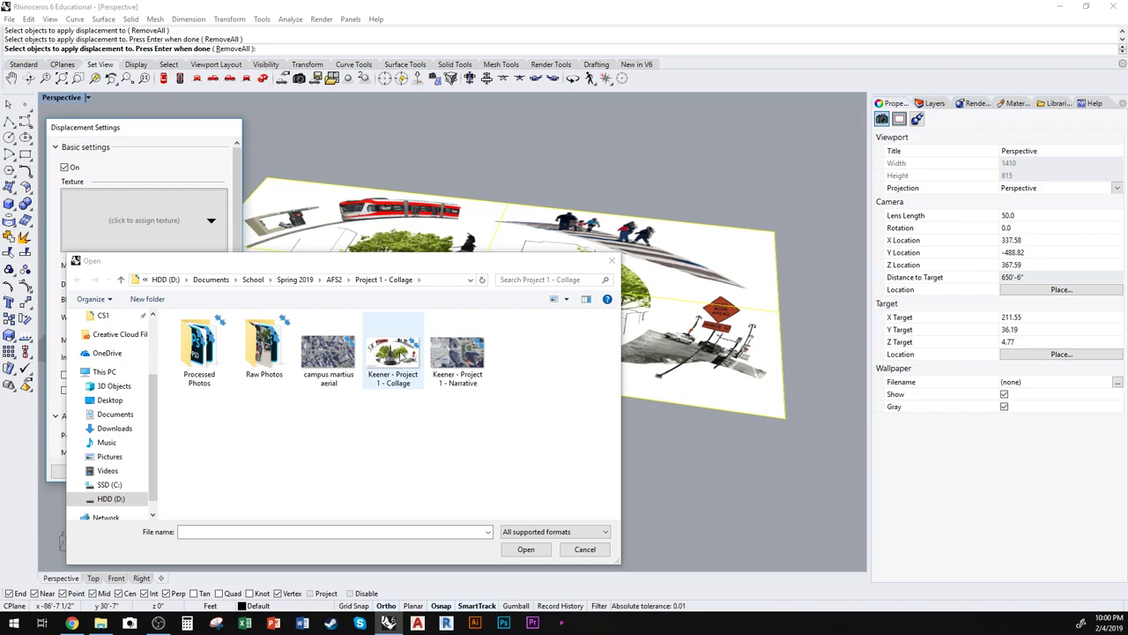
click(402, 355)
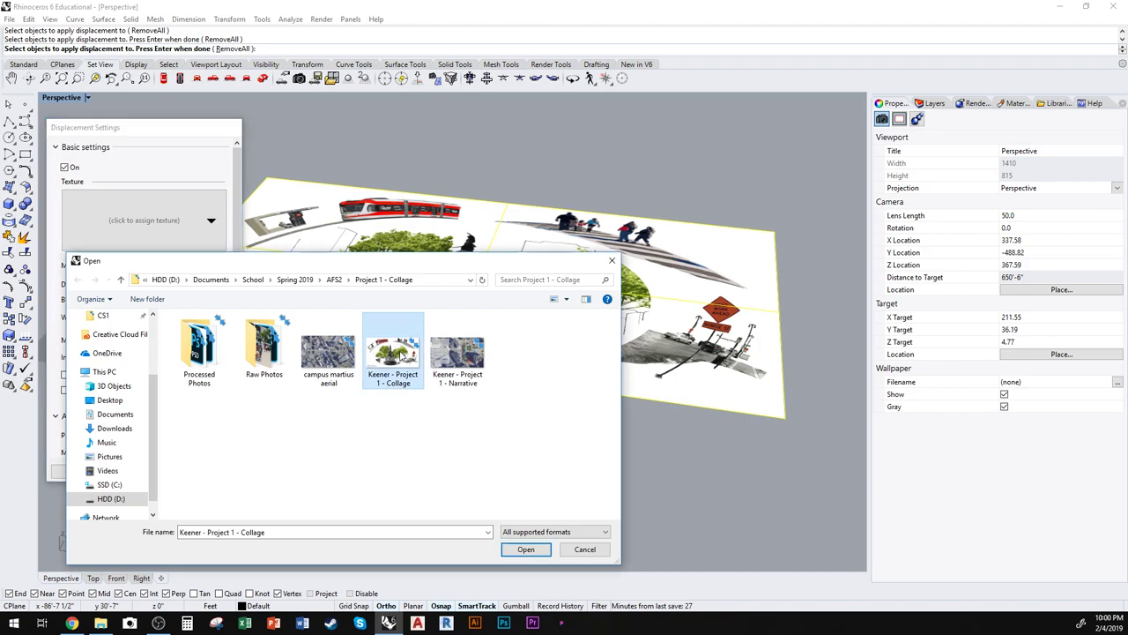
click(524, 552)
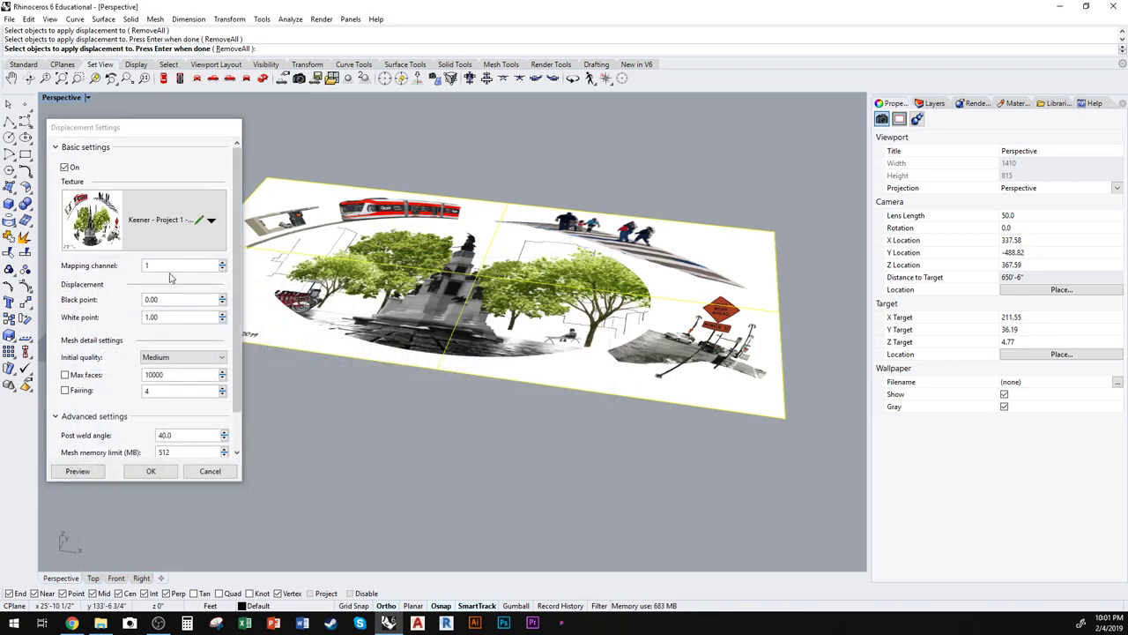
Step: Set the displacement black point to 1 and white point to 0 with Medium initial quality, and preview the result
double_click(151, 302)
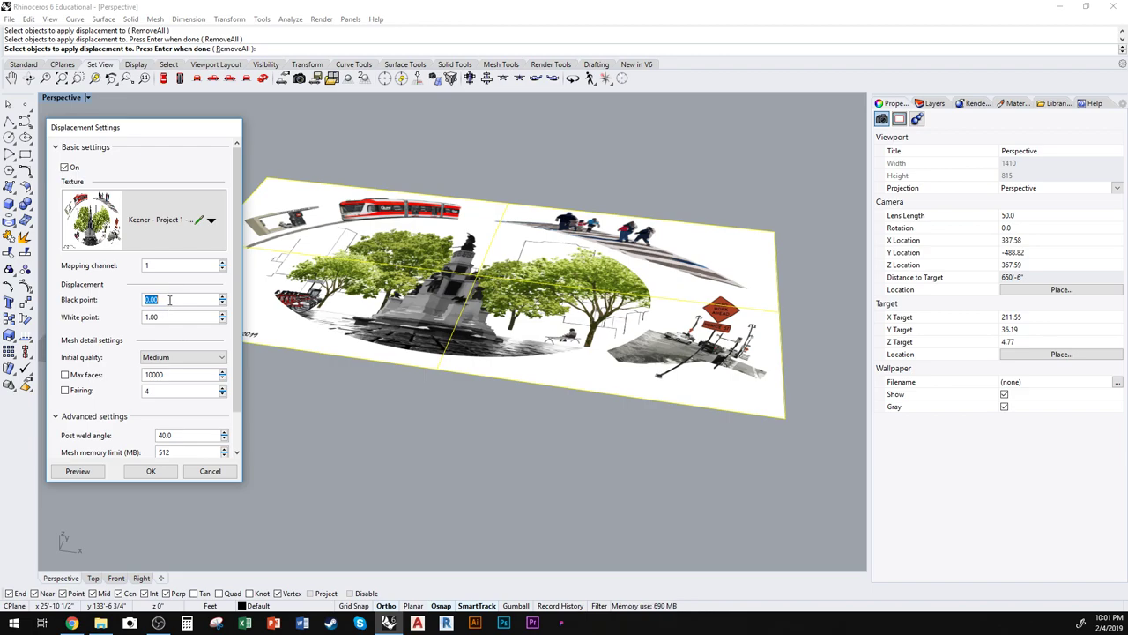
click(192, 357)
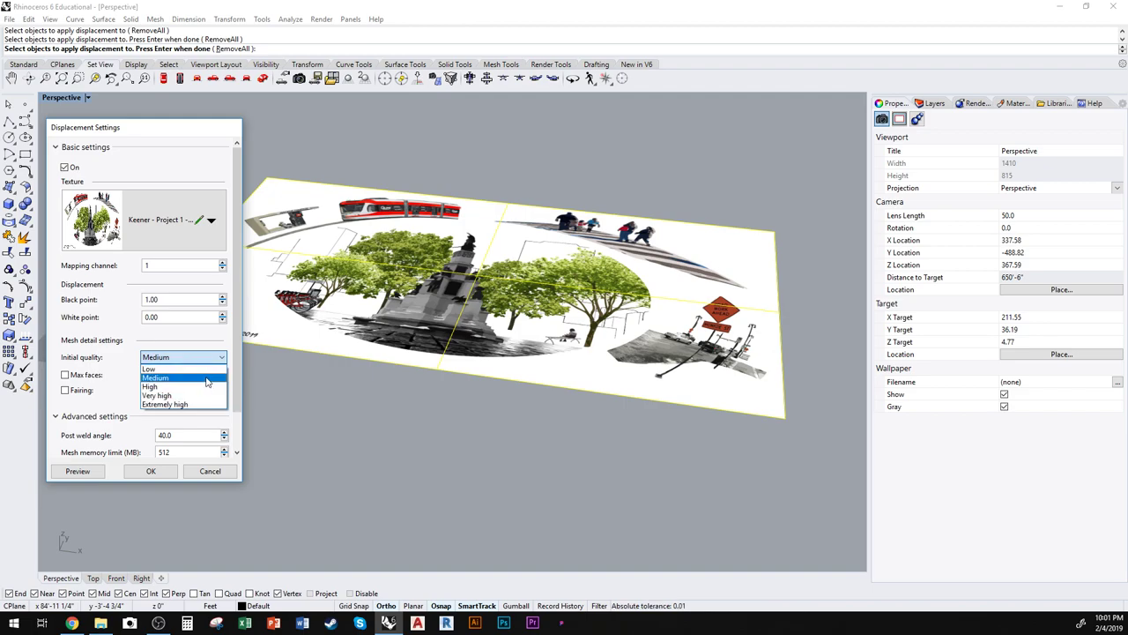
click(191, 369)
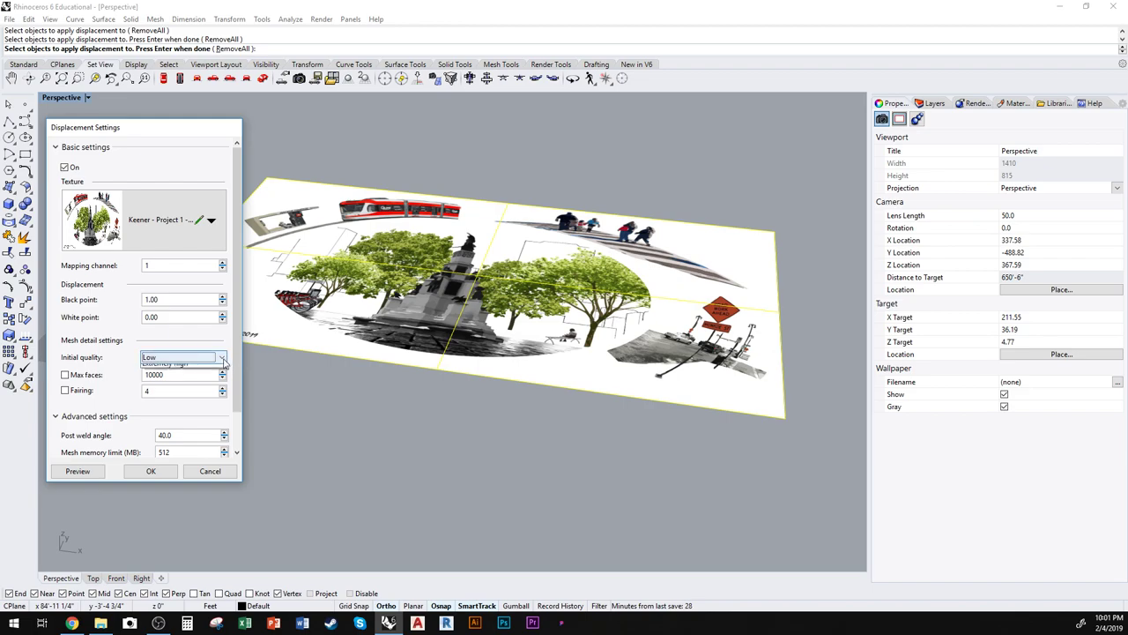
click(222, 357)
click(194, 379)
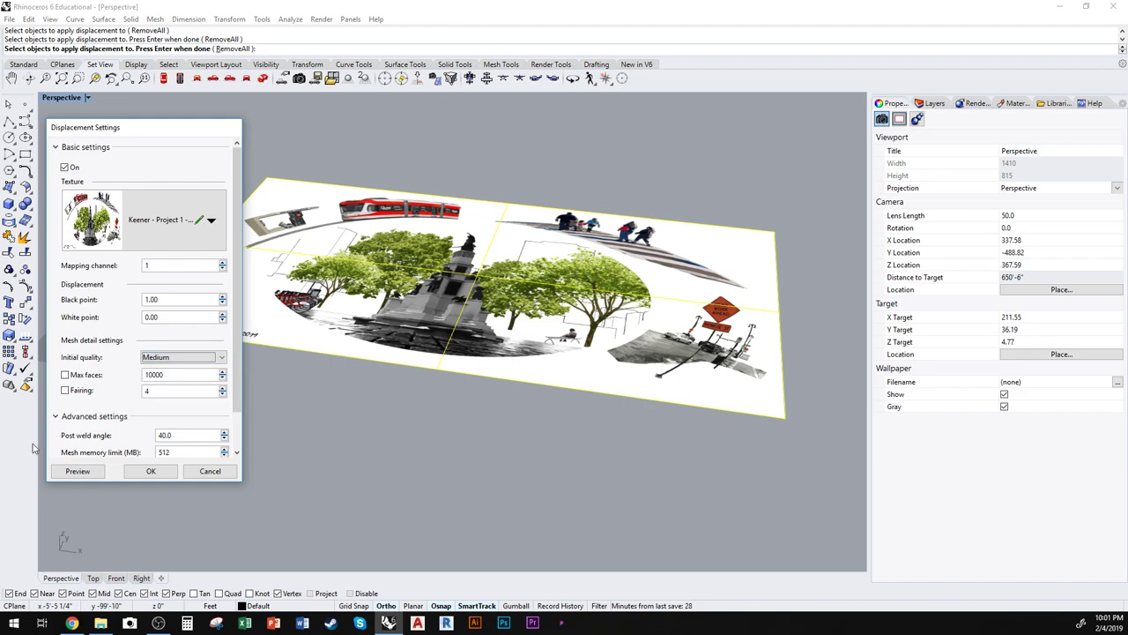
click(77, 470)
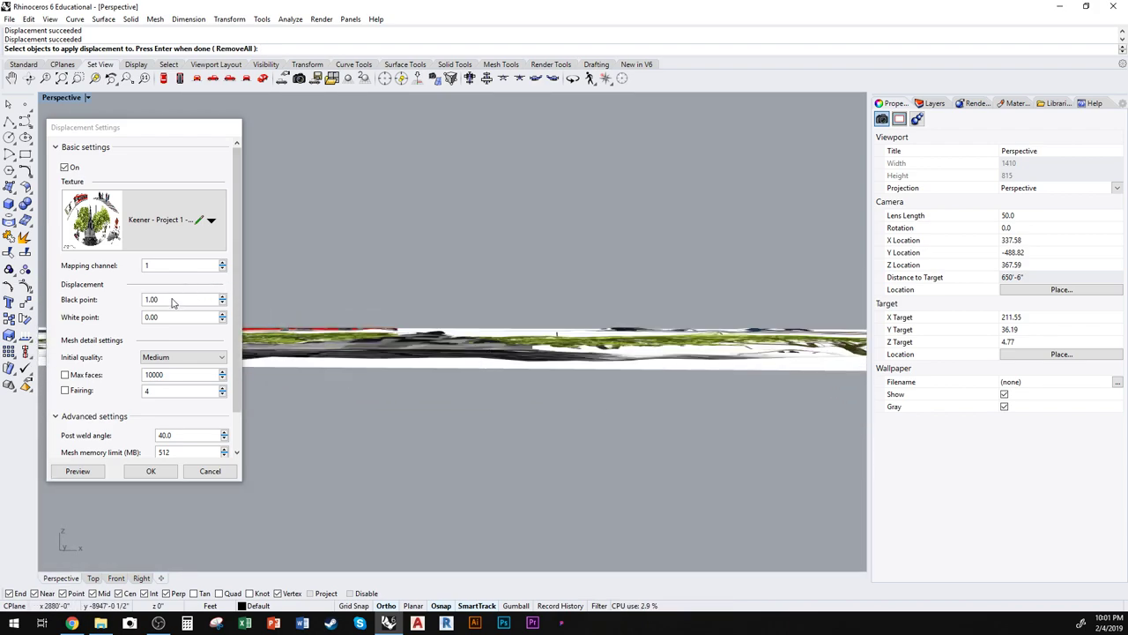
Step: Set the displacement black point to 10, preview it, and inspect the relief on the picture
drag(173, 301, 138, 304)
scroll(528, 333, down, 4)
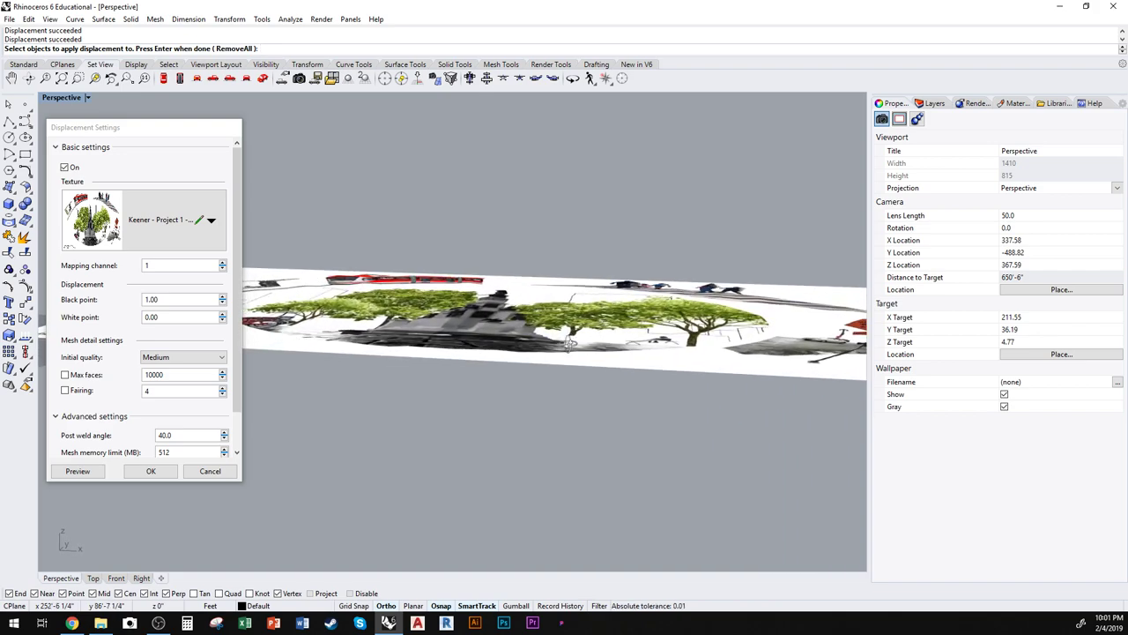
click(141, 299)
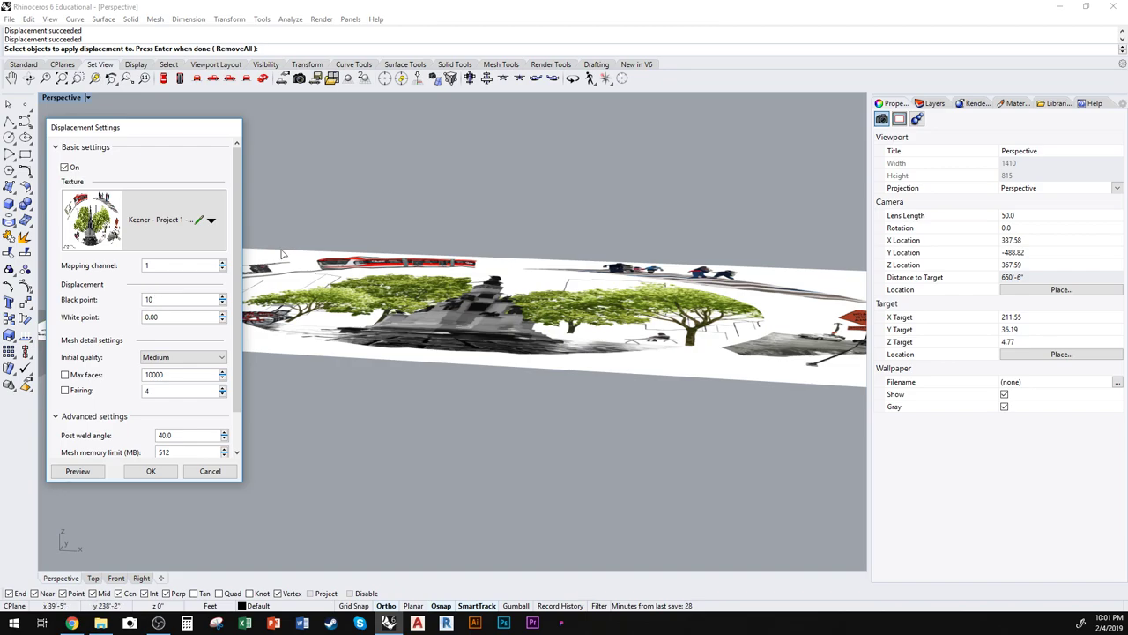
click(93, 469)
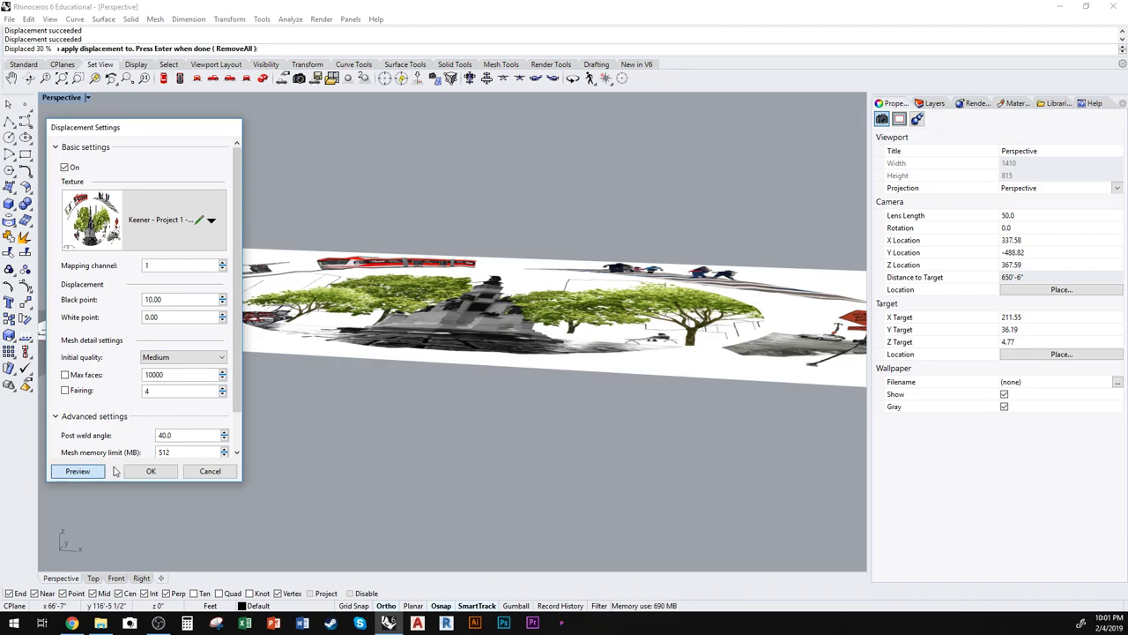
shift+right_drag(663, 372, 445, 337)
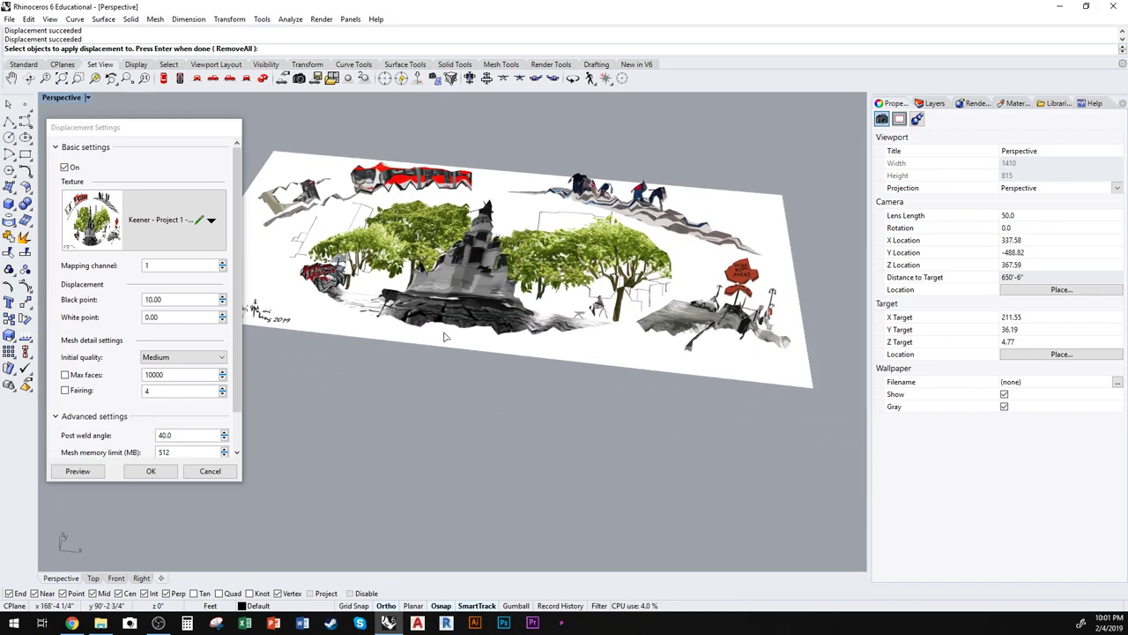
scroll(520, 308, up, 4)
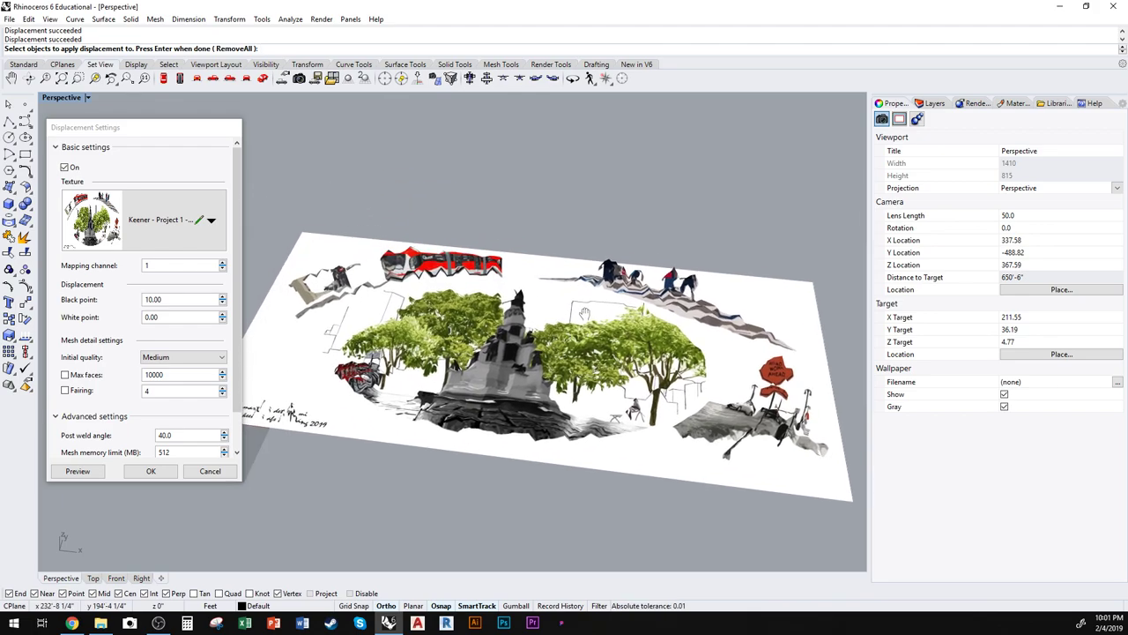
scroll(546, 343, down, 3)
right_drag(577, 376, 469, 370)
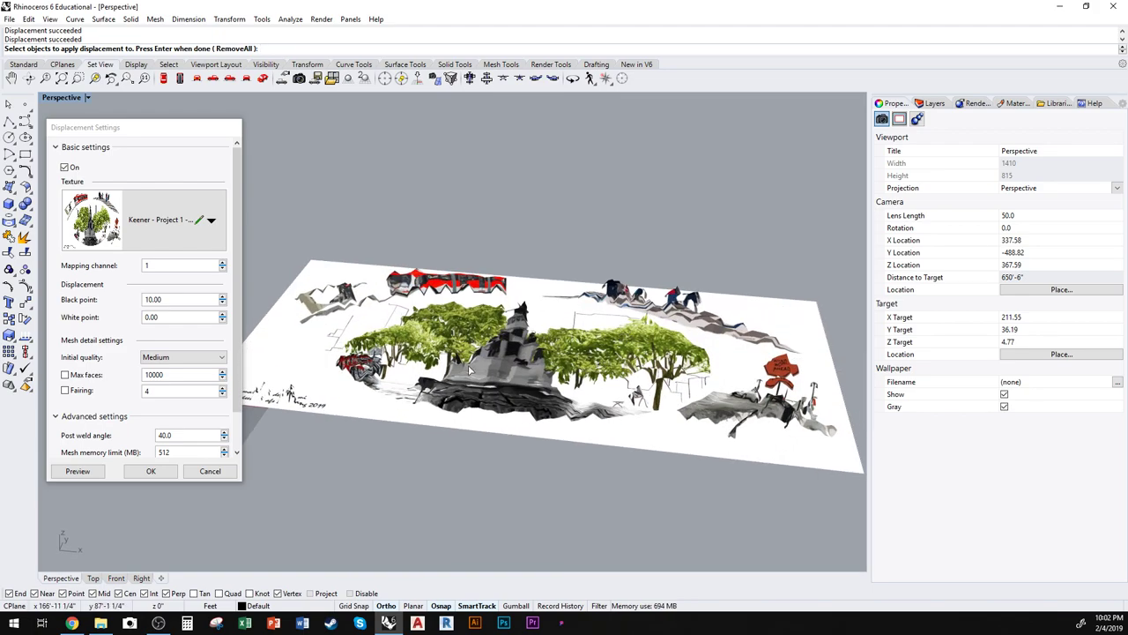
Step: Set the displacement's initial quality to High and preview the result on the collage picture
click(185, 358)
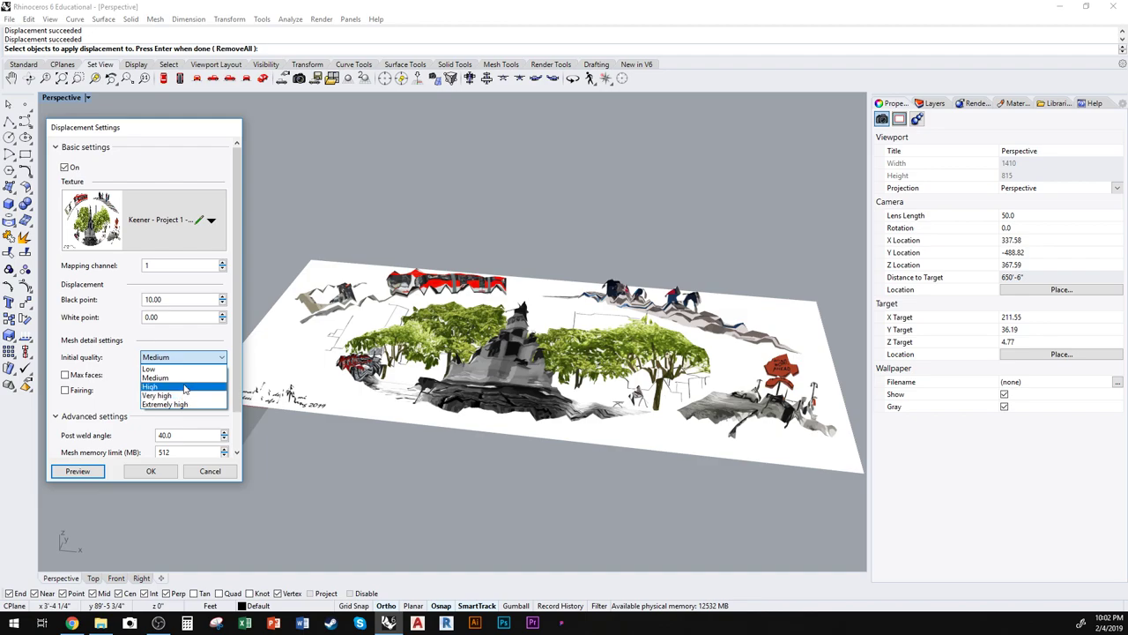
click(191, 387)
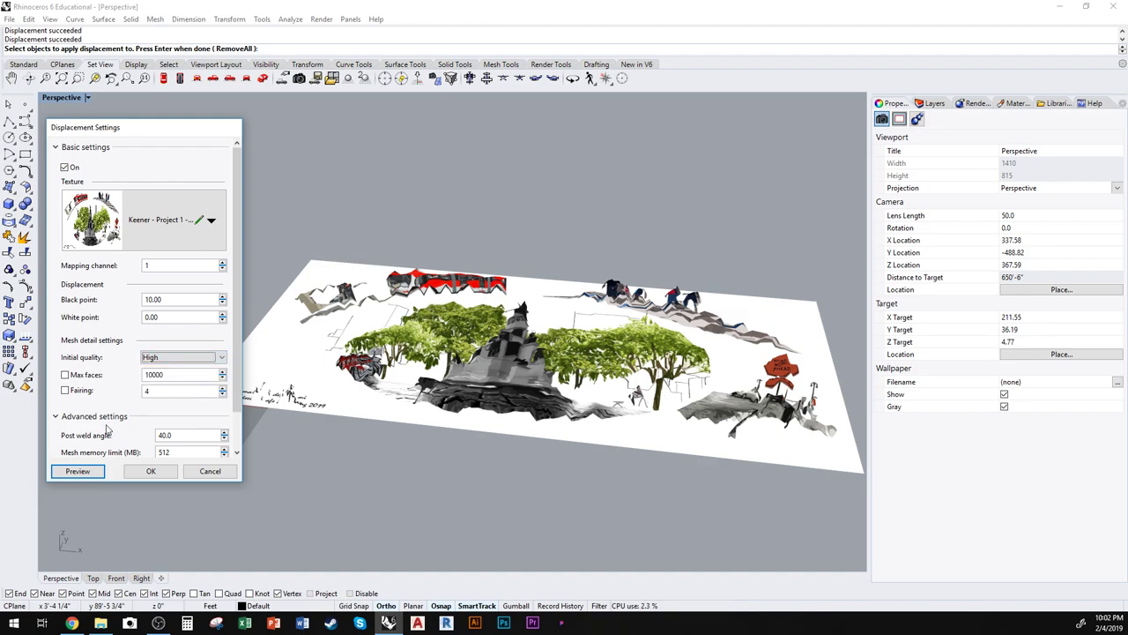
click(77, 471)
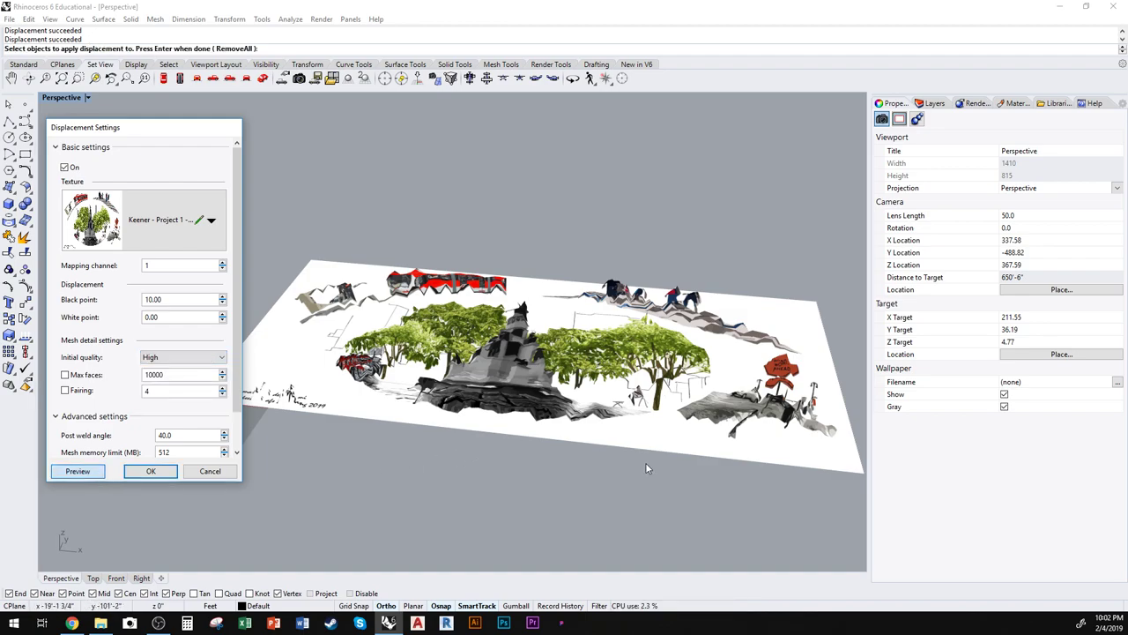
Step: Examine the High-quality relief from low and raised angles, checking the mesh detail of the trees and castle up close
right_drag(646, 464, 633, 406)
scroll(535, 350, up, 3)
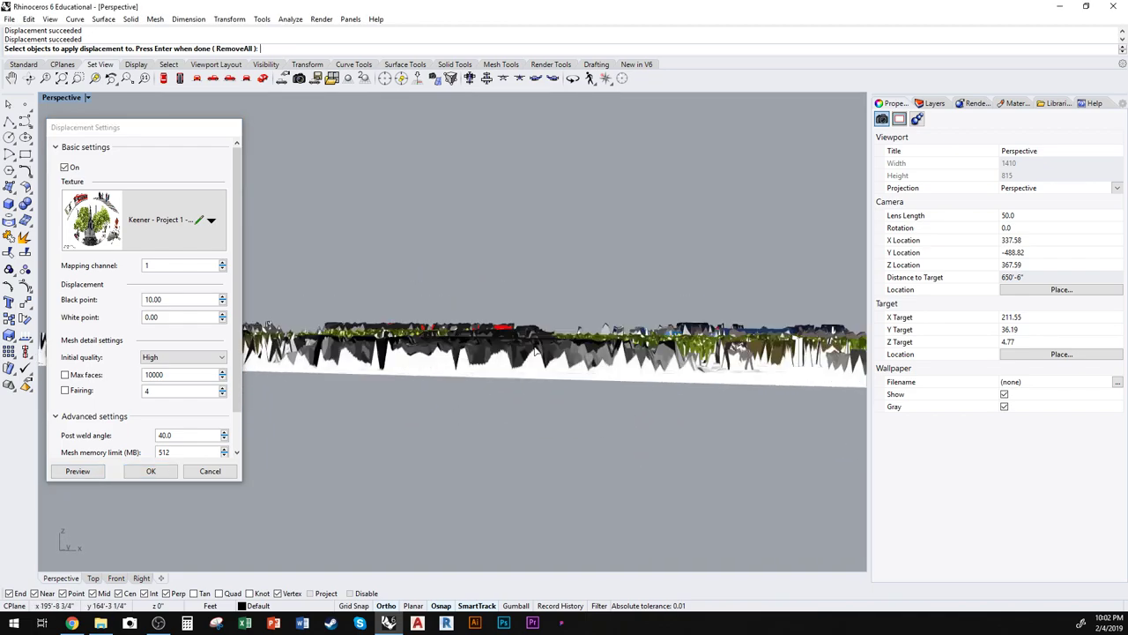
scroll(535, 350, up, 5)
scroll(590, 316, down, 4)
right_drag(591, 315, 602, 350)
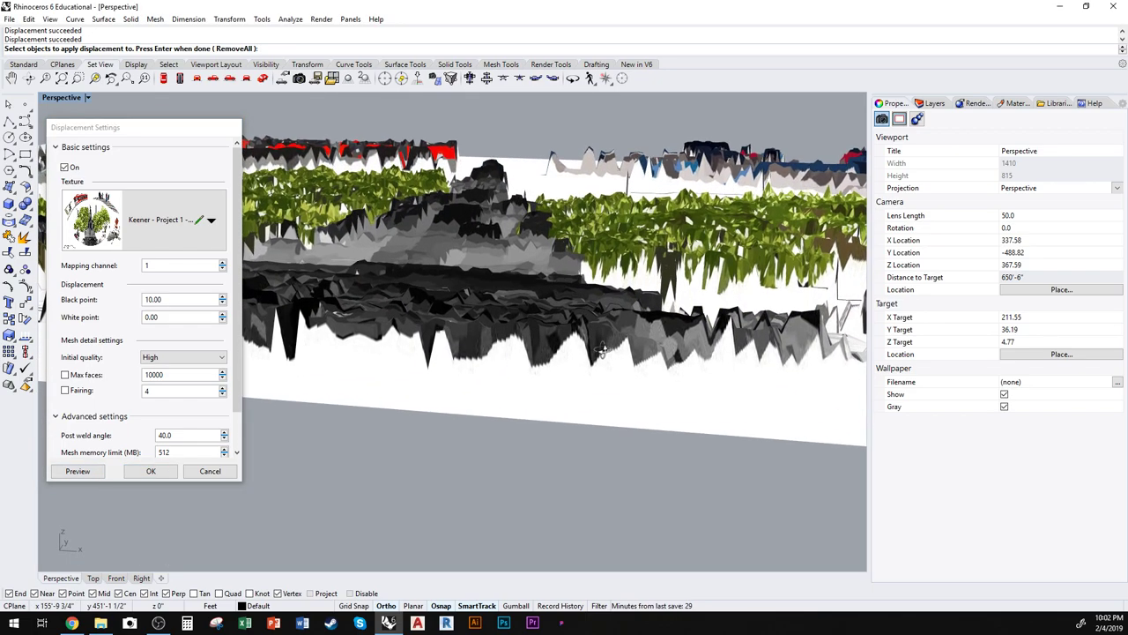
right_drag(740, 262, 663, 342)
scroll(711, 266, down, 7)
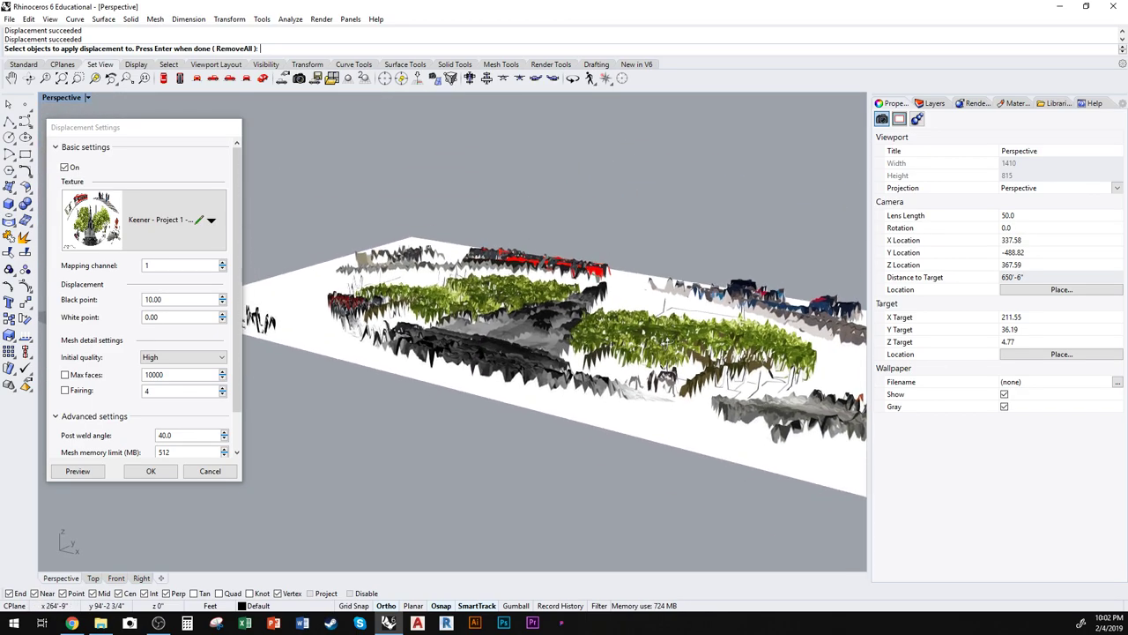
scroll(618, 334, up, 3)
scroll(618, 330, up, 3)
scroll(677, 371, down, 2)
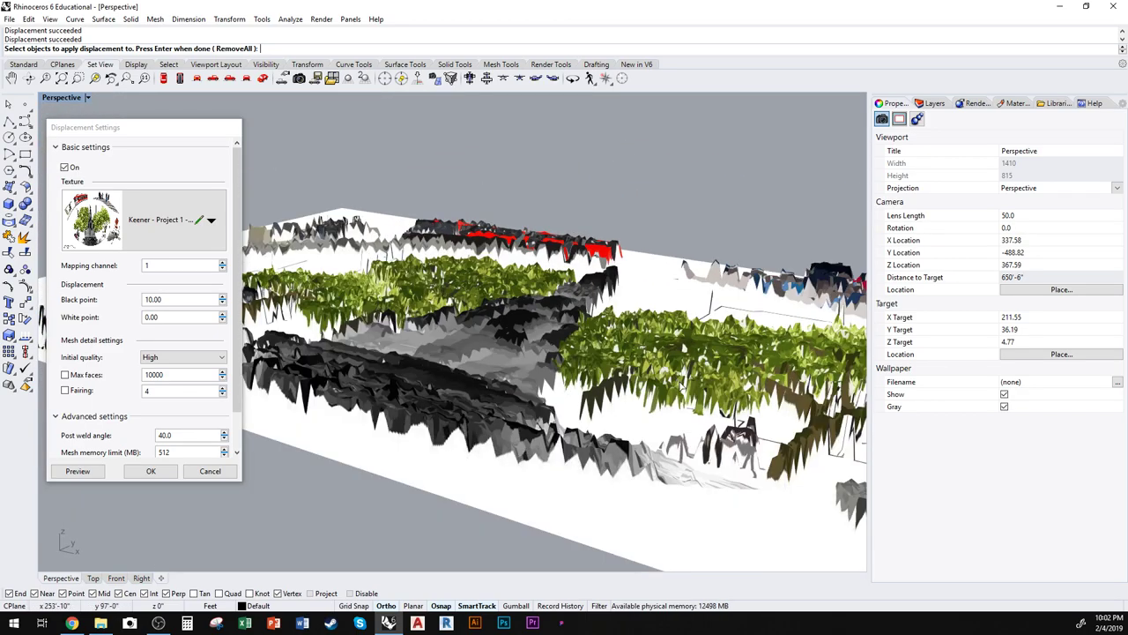
scroll(710, 376, up, 2)
scroll(716, 379, down, 4)
right_drag(716, 379, 661, 357)
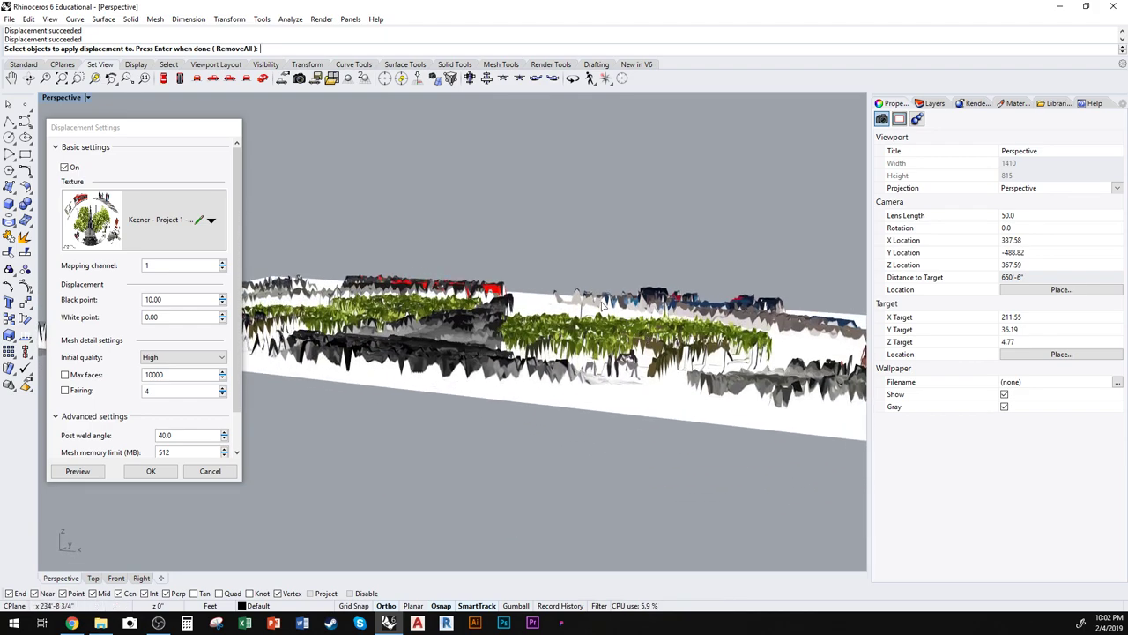
right_drag(602, 306, 625, 349)
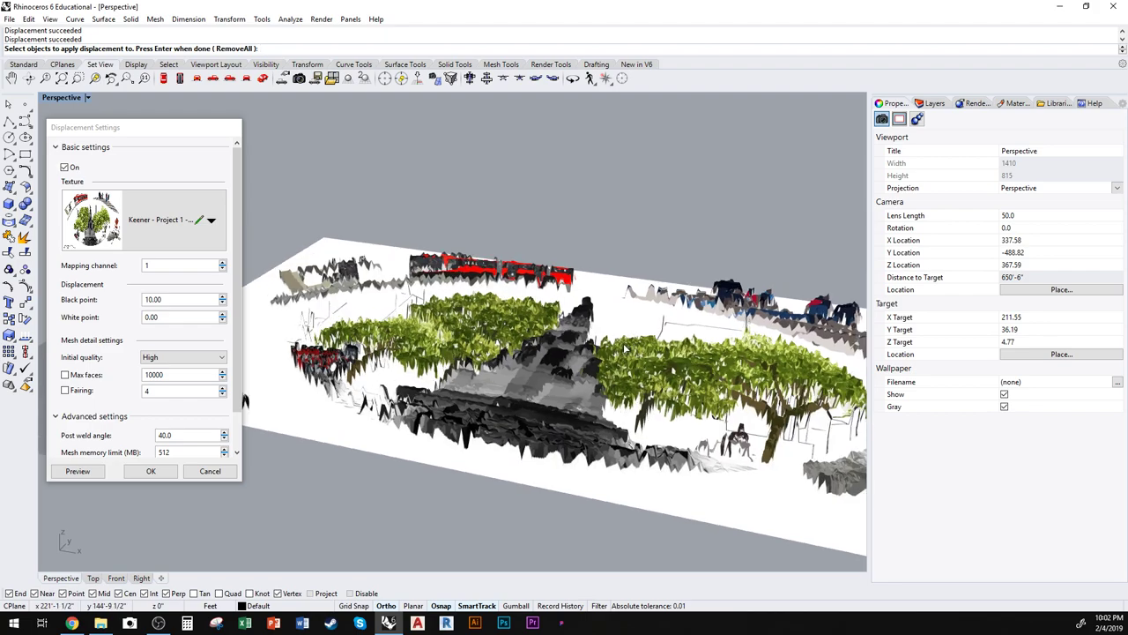
Step: Set the displacement's initial quality to Very high and preview the relief
click(201, 357)
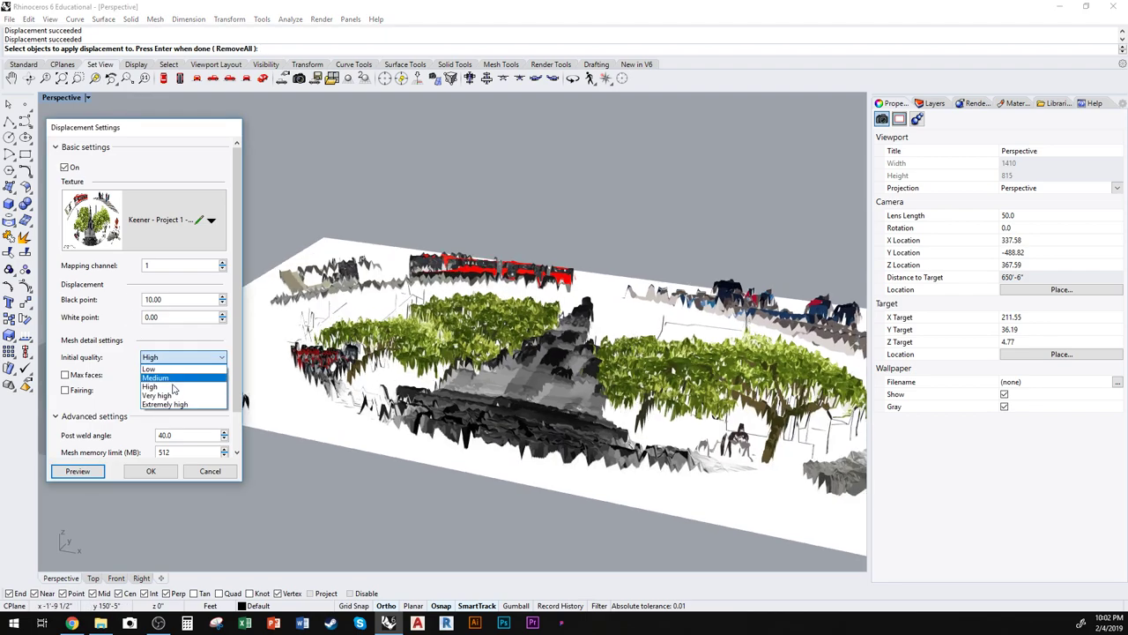
click(167, 379)
click(101, 473)
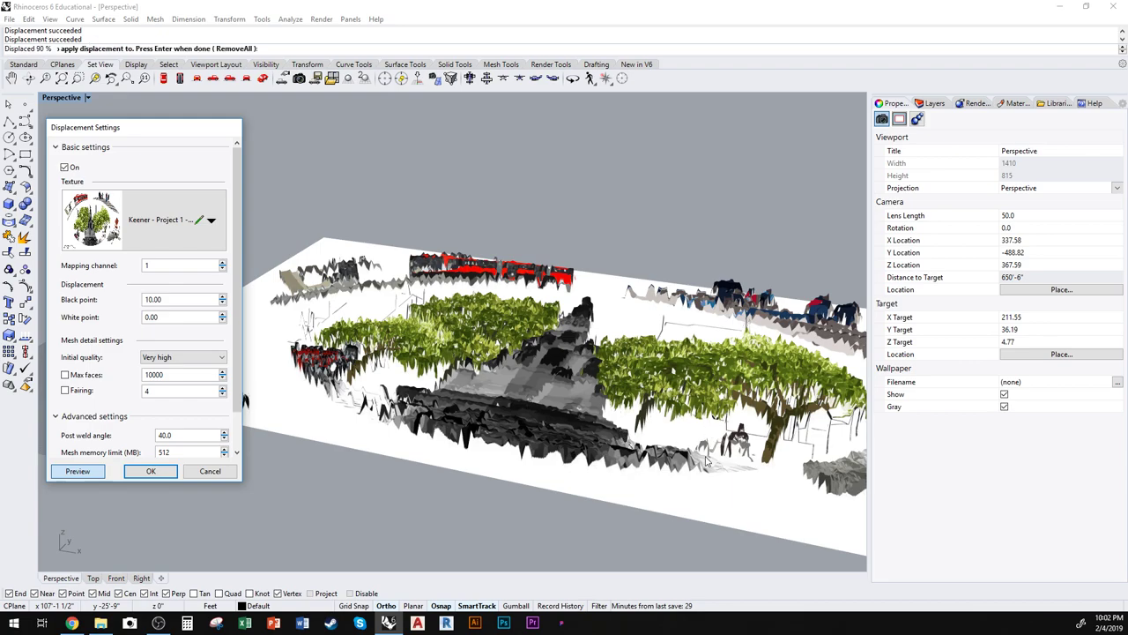
Step: Inspect the Very high quality relief across the whole collage and review the advanced displacement settings
right_drag(705, 460, 512, 256)
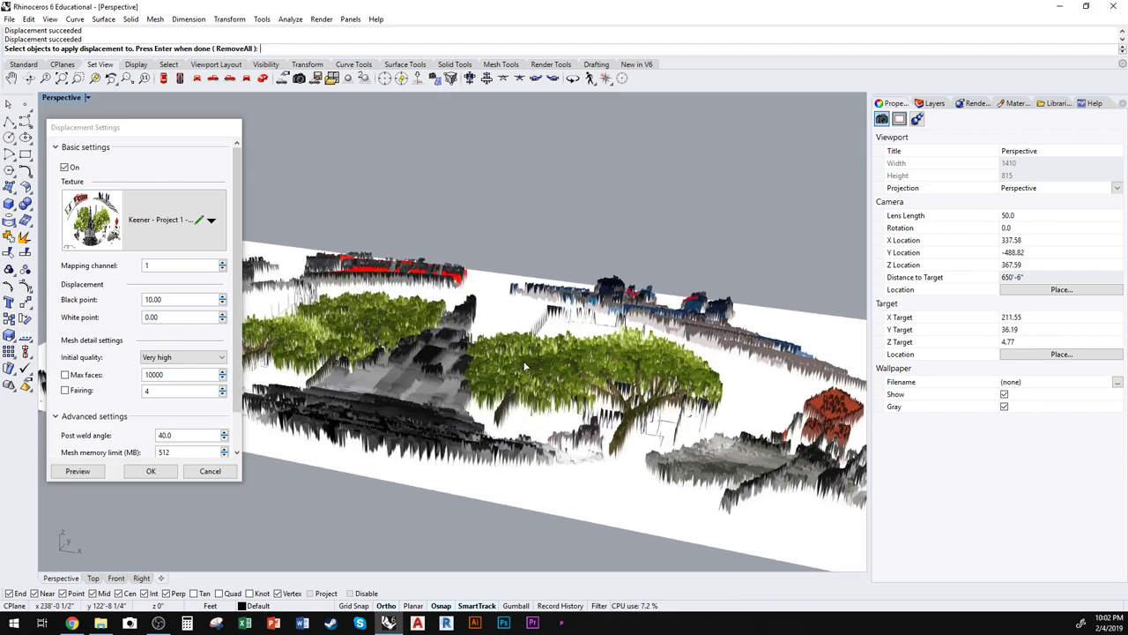
scroll(525, 367, down, 5)
right_drag(533, 388, 569, 364)
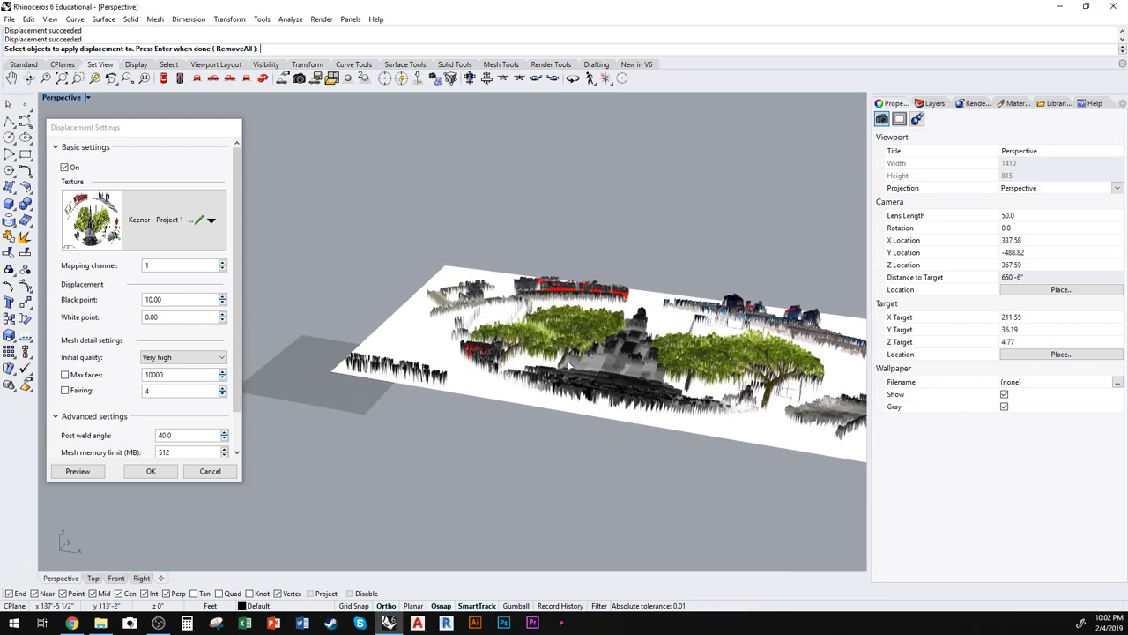
right_drag(729, 383, 569, 339)
scroll(515, 324, up, 3)
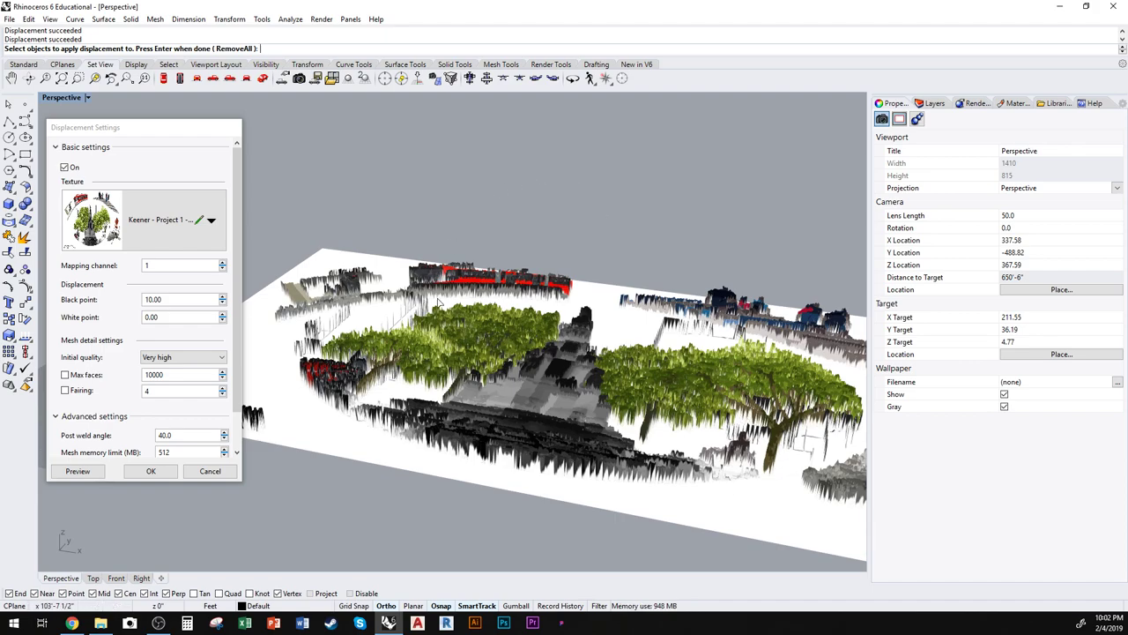
right_drag(586, 340, 265, 379)
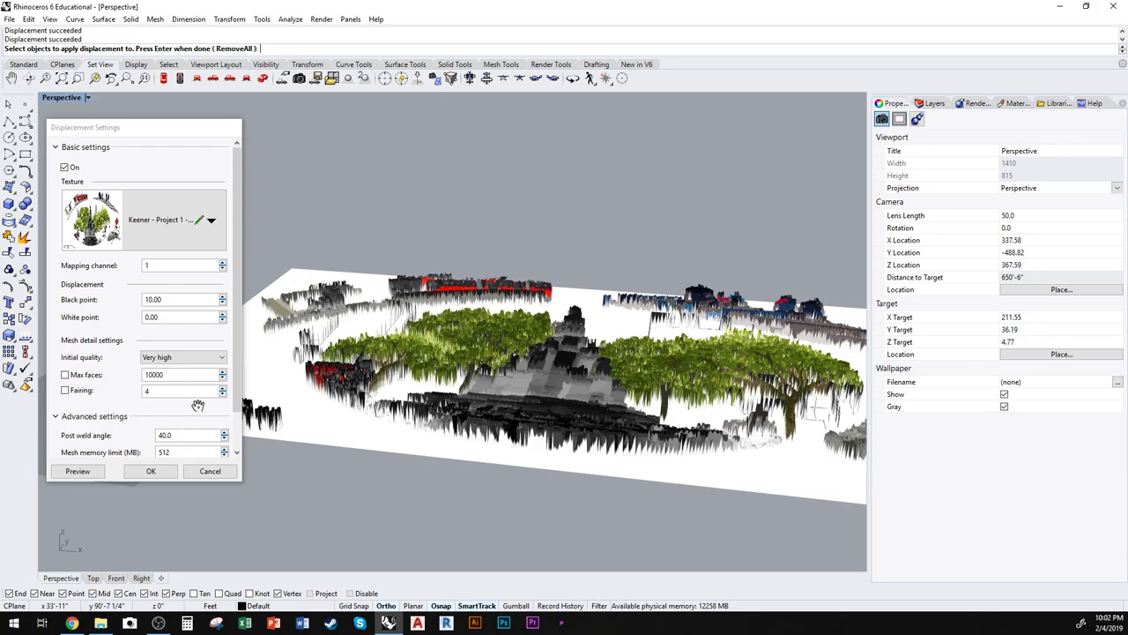
scroll(212, 407, down, 1)
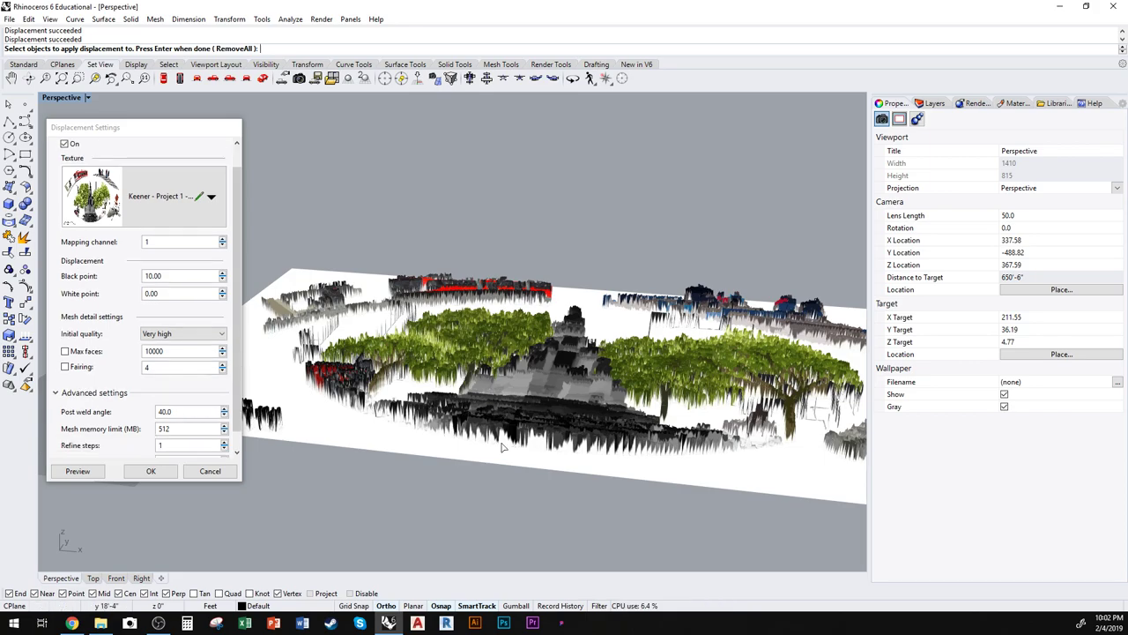
scroll(202, 423, down, 1)
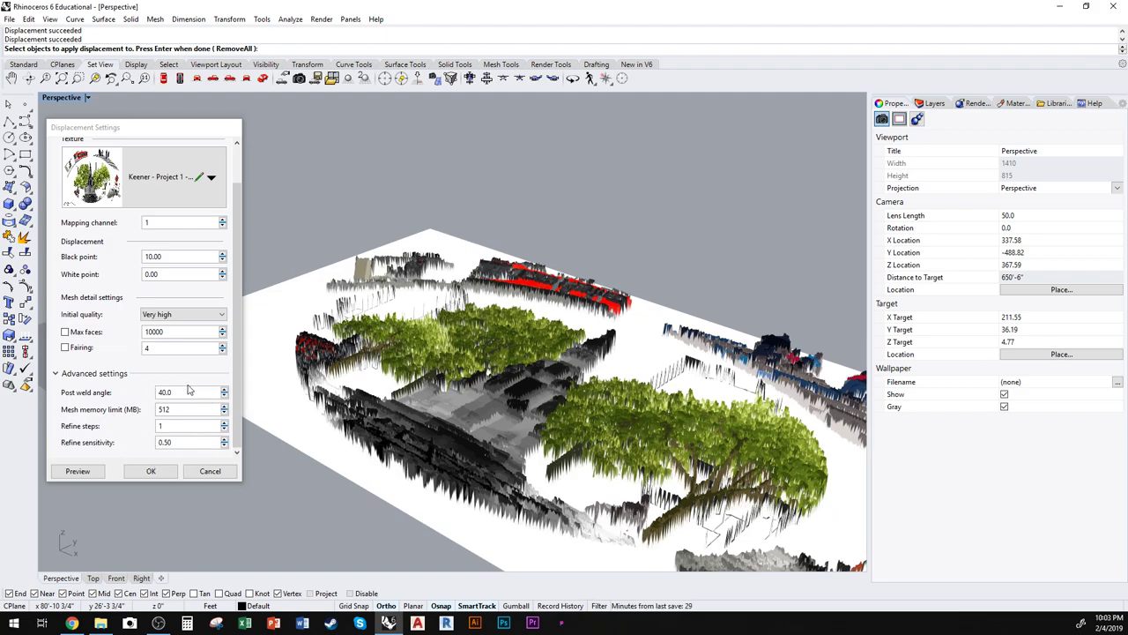
right_drag(631, 369, 652, 308)
scroll(631, 367, down, 2)
right_drag(630, 365, 539, 377)
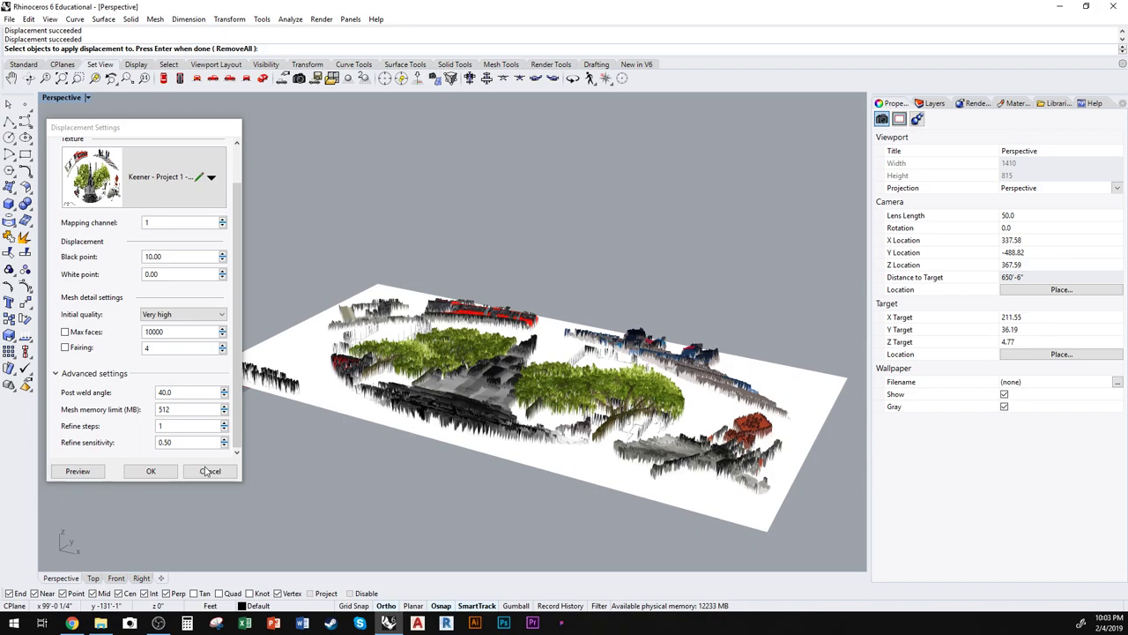